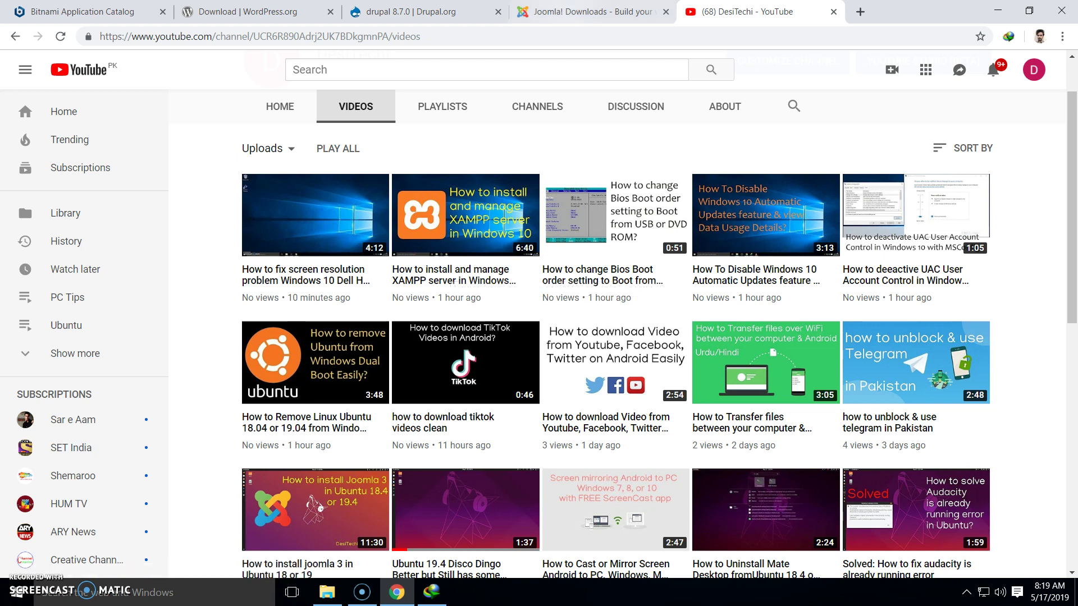
Check the Joomla! 3.9.6 full package ZIP on the Downloads page, then bring up the Compressed folder
click(589, 11)
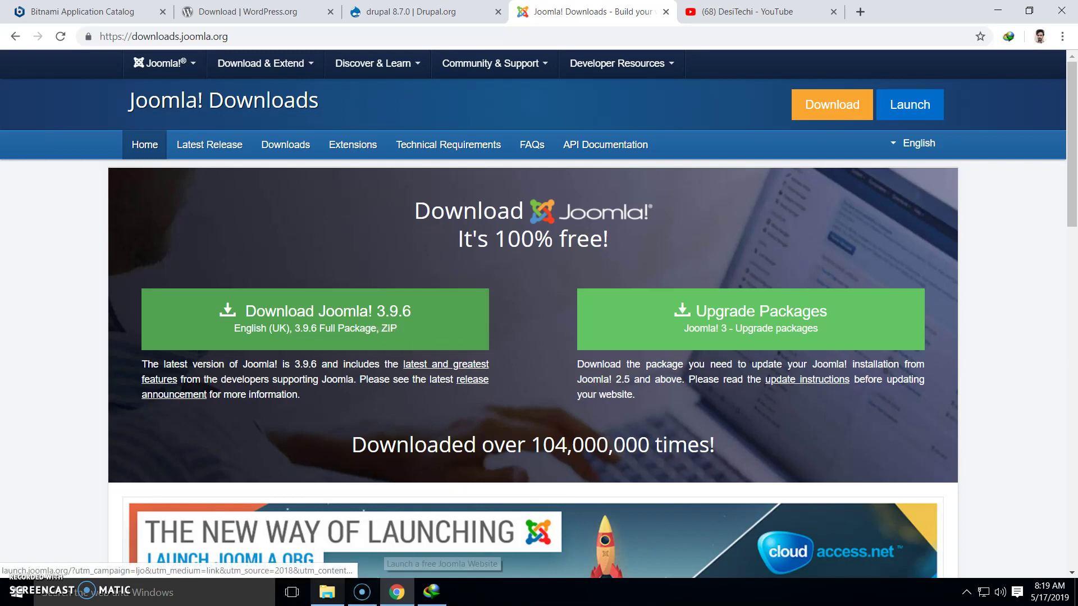
click(327, 592)
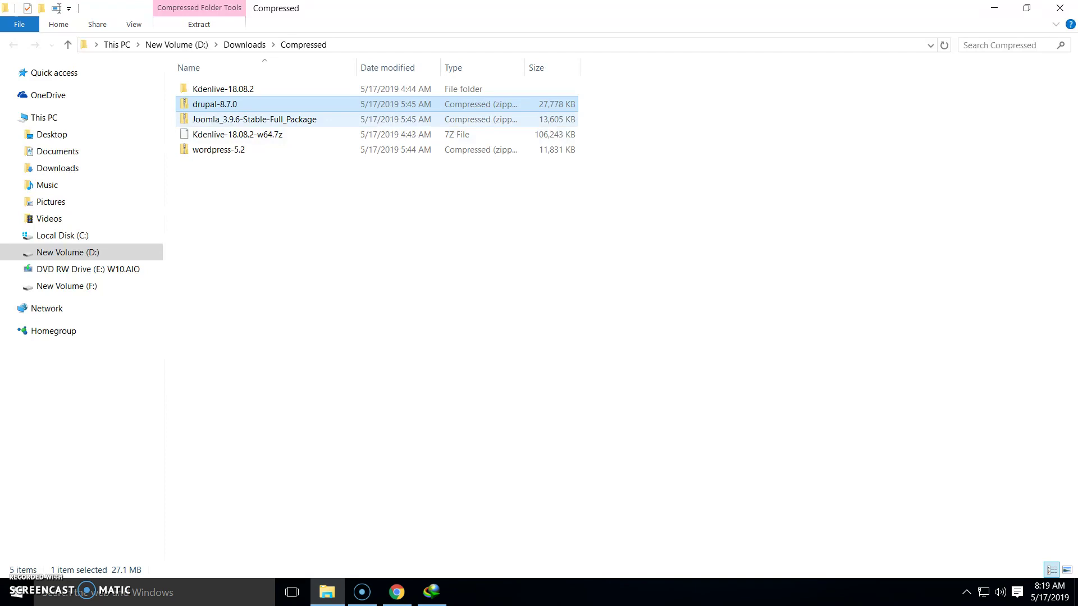
Open the Joomla_3.9.6-Stable-Full_Package zip as an archive in 7-Zip
click(262, 119)
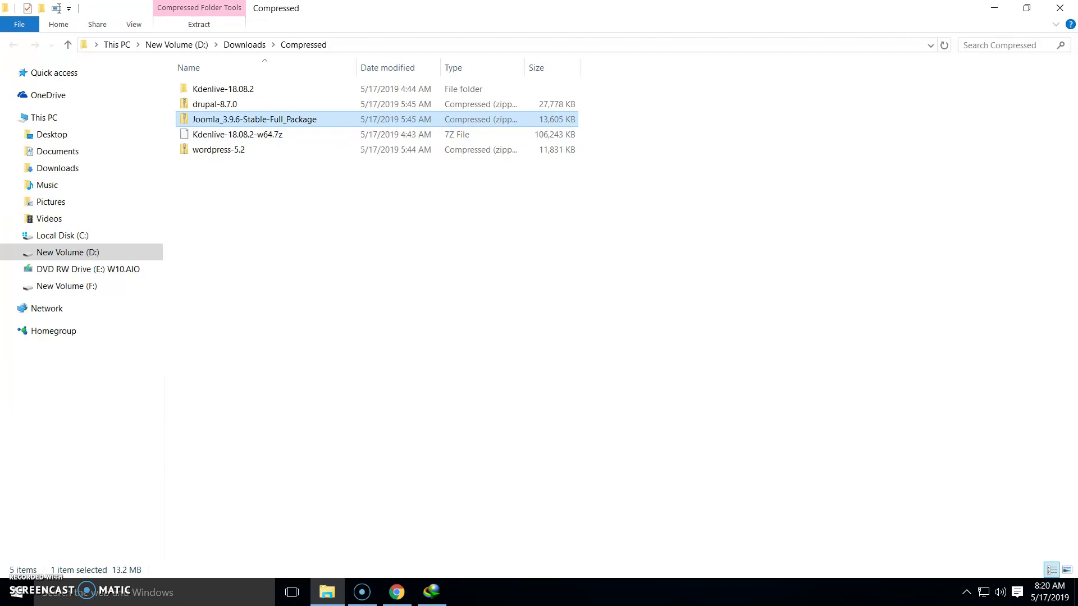
right_click(273, 119)
mouse_move(306, 182)
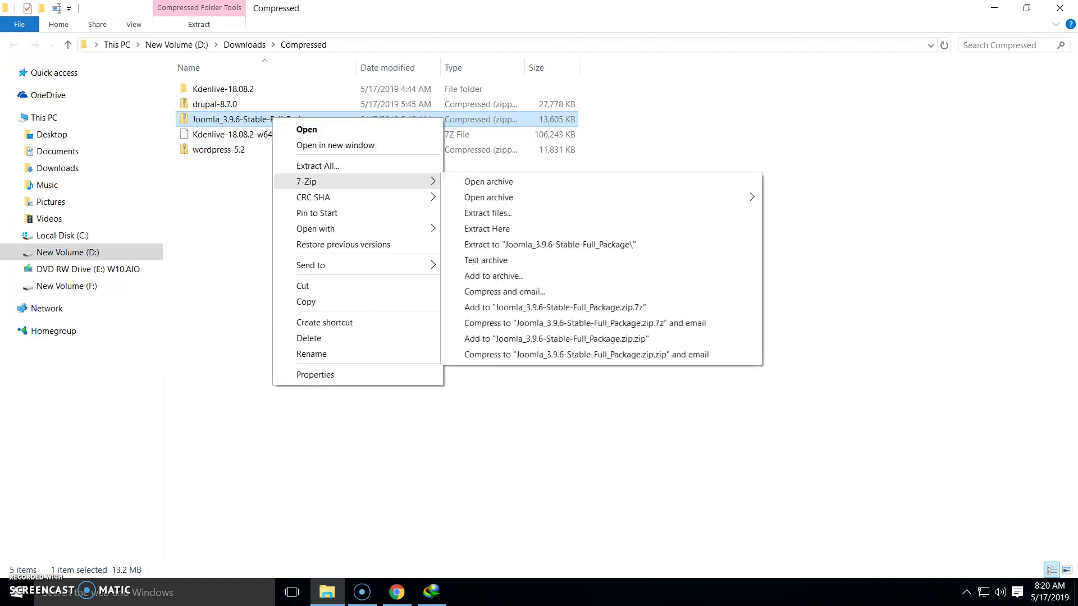
click(489, 182)
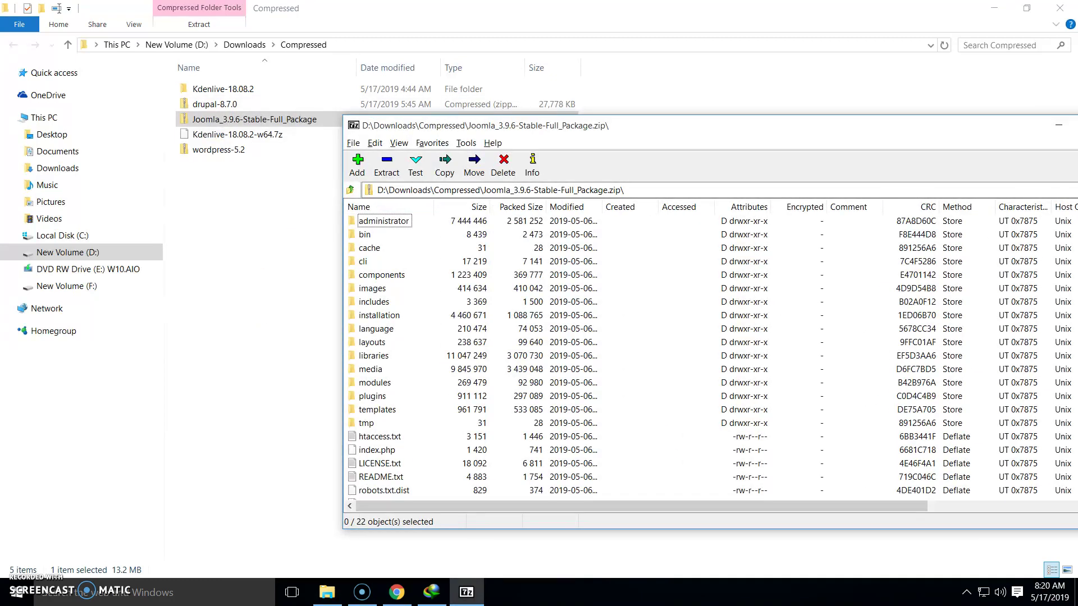
Create a new folder named joomla in Compressed and open it
click(256, 269)
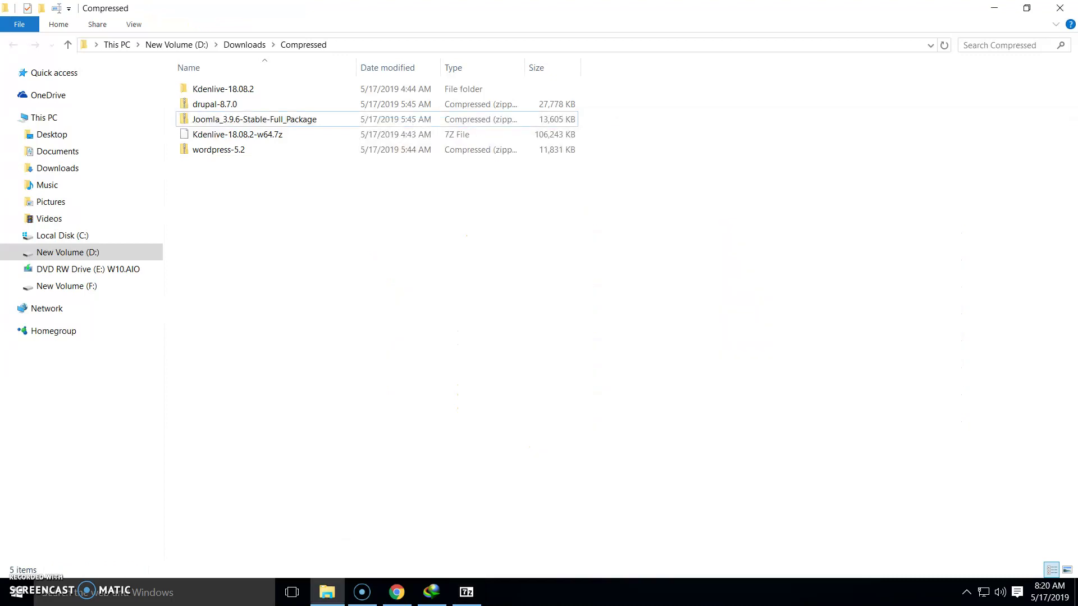
right_click(255, 205)
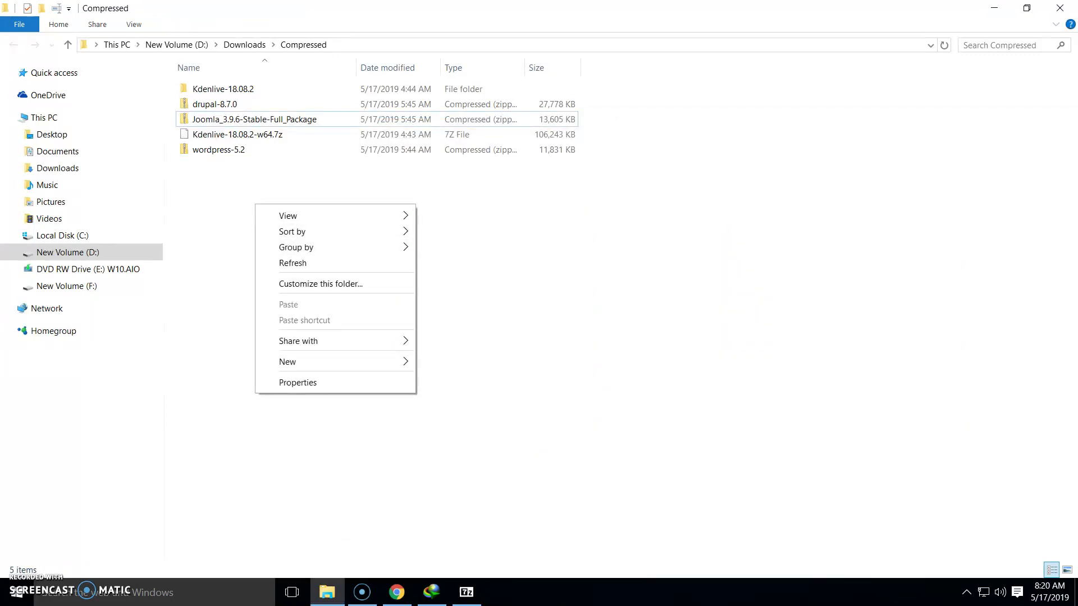
mouse_move(337, 361)
click(449, 362)
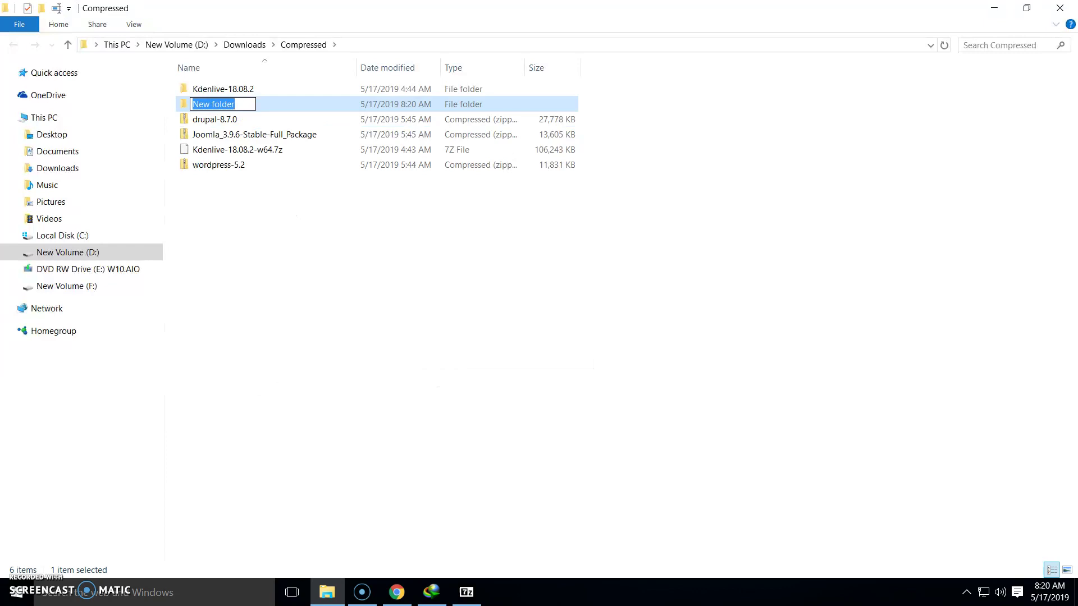
text(joomla)
key(Return)
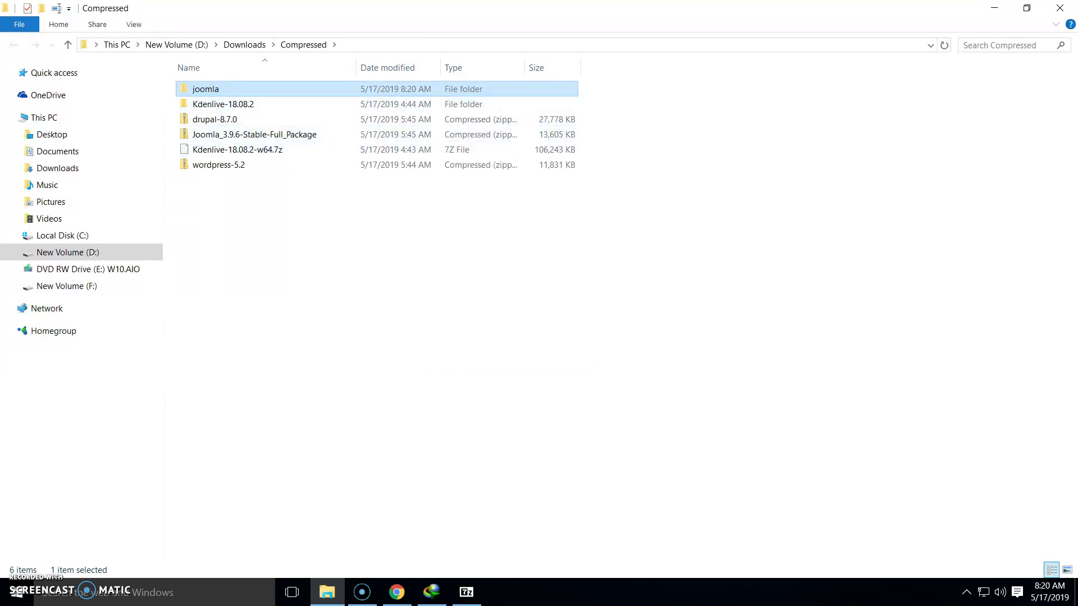
double_click(225, 90)
Select all 22 items in the 7-Zip archive and drag them into the joomla folder
key(alt+Tab)
key(ctrl+a)
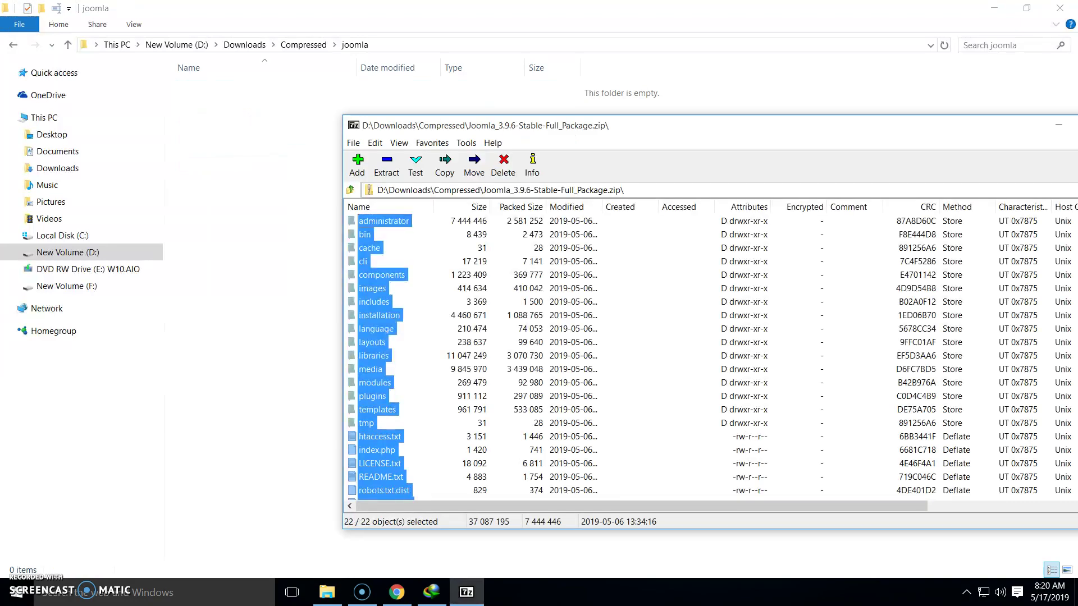
drag(379, 315, 253, 224)
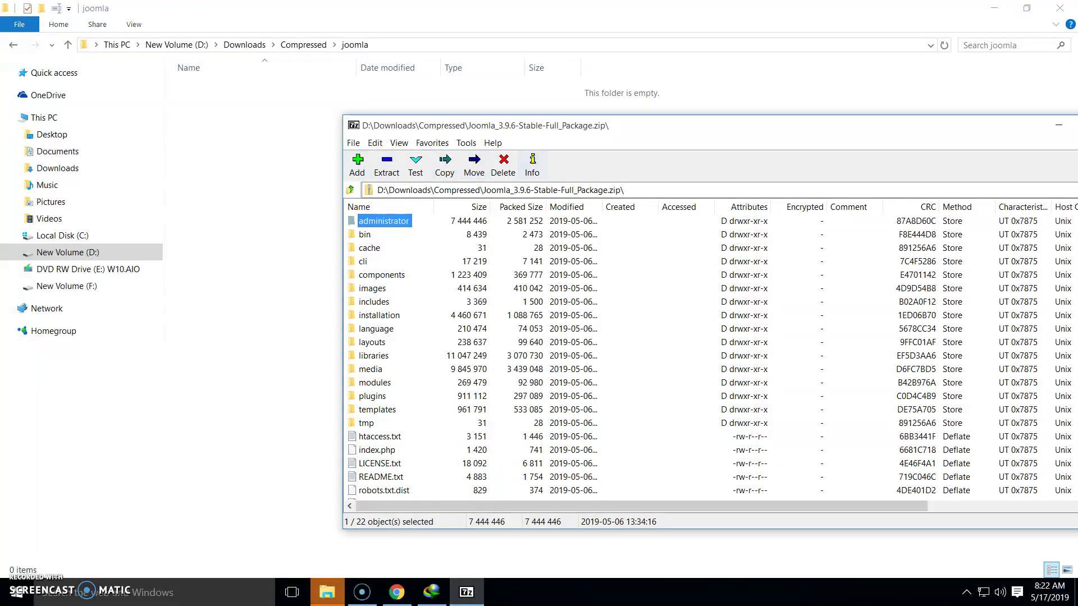
drag(457, 126, 370, 149)
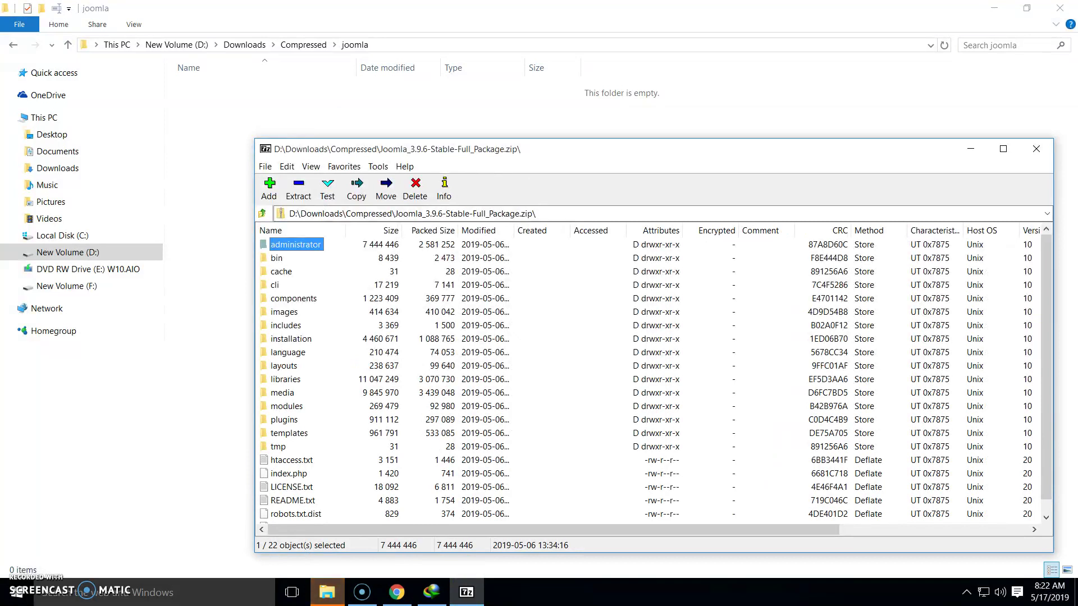
Close 7-Zip and confirm the extracted files are in the joomla folder
click(327, 592)
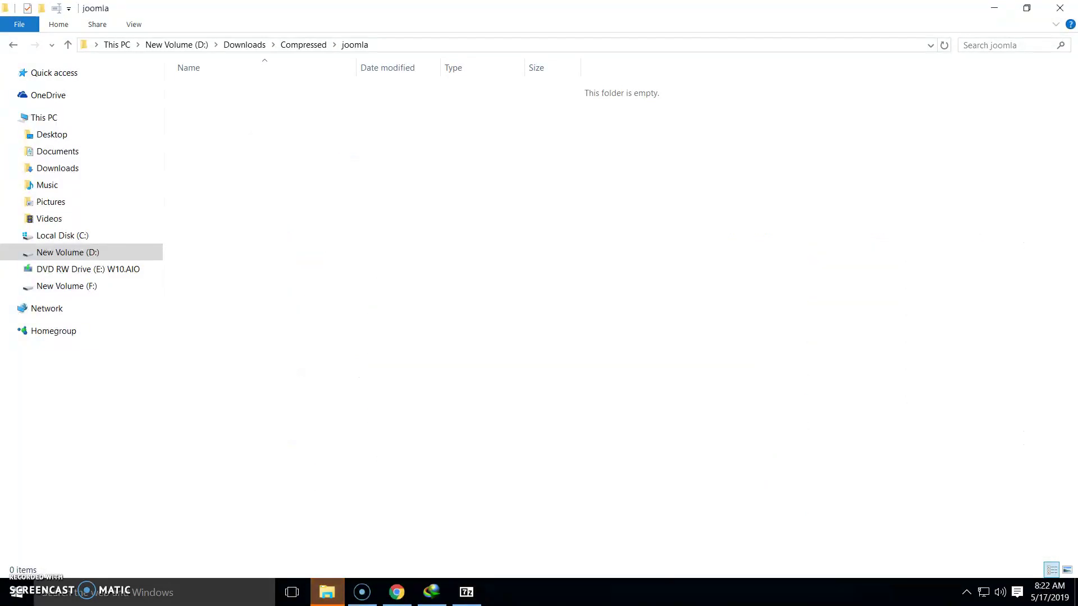
key(alt+Left)
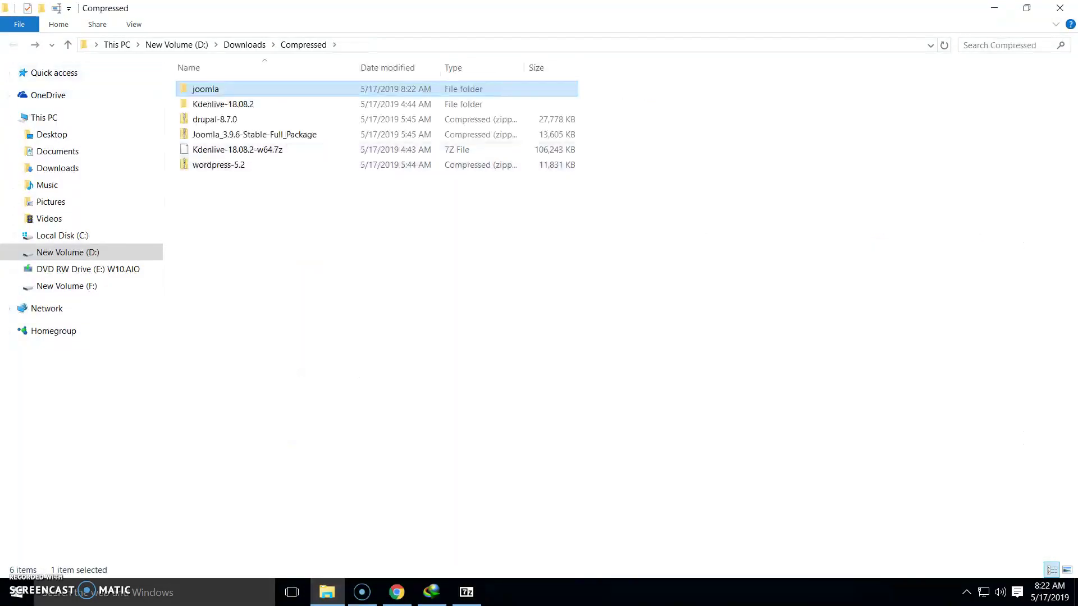
click(393, 247)
click(467, 592)
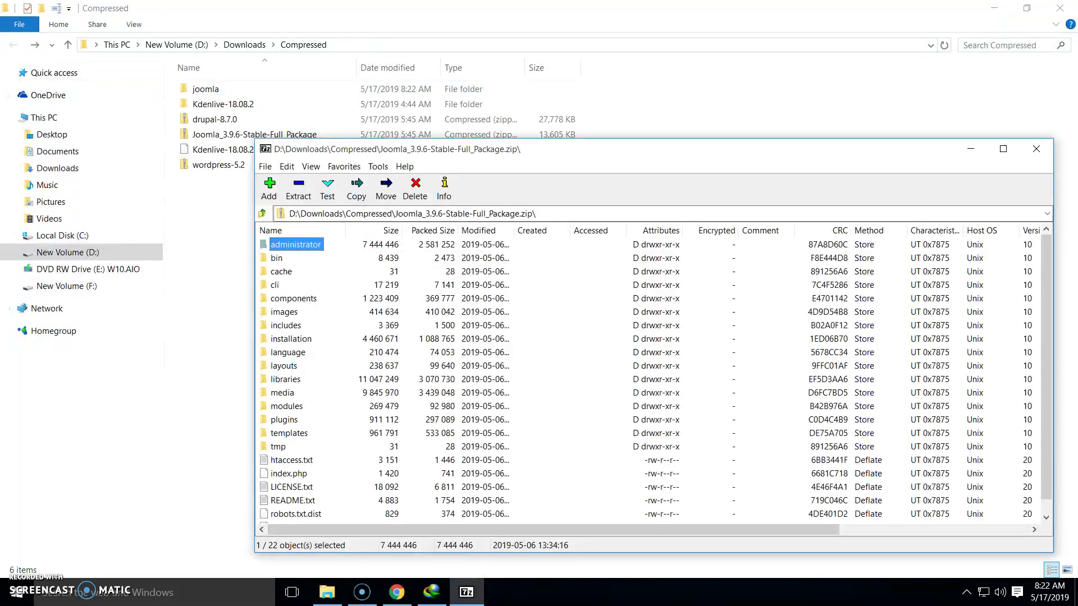
drag(786, 149, 765, 155)
click(1016, 155)
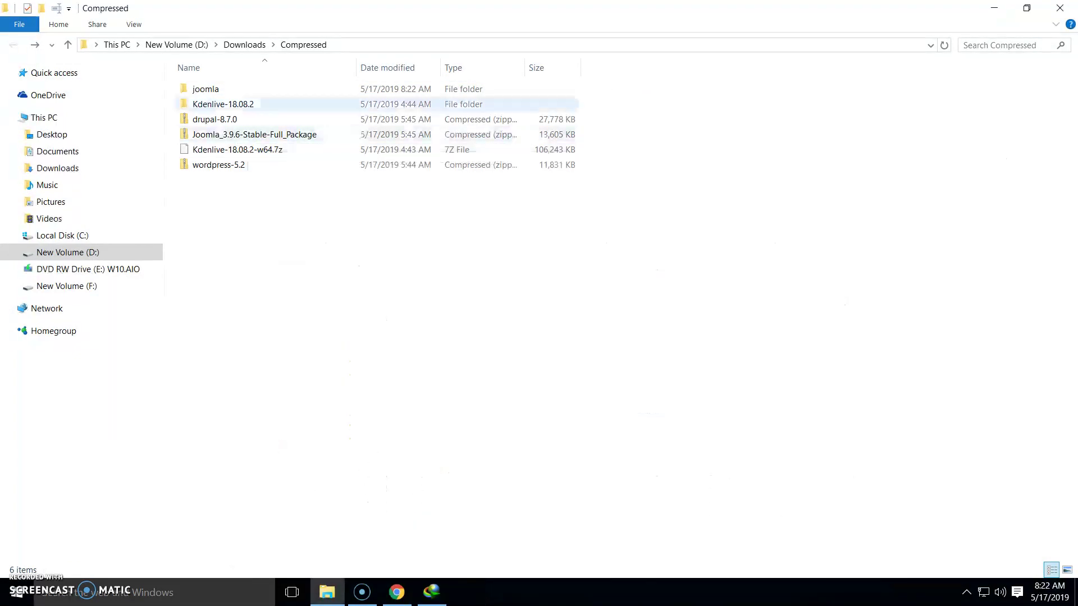
double_click(205, 89)
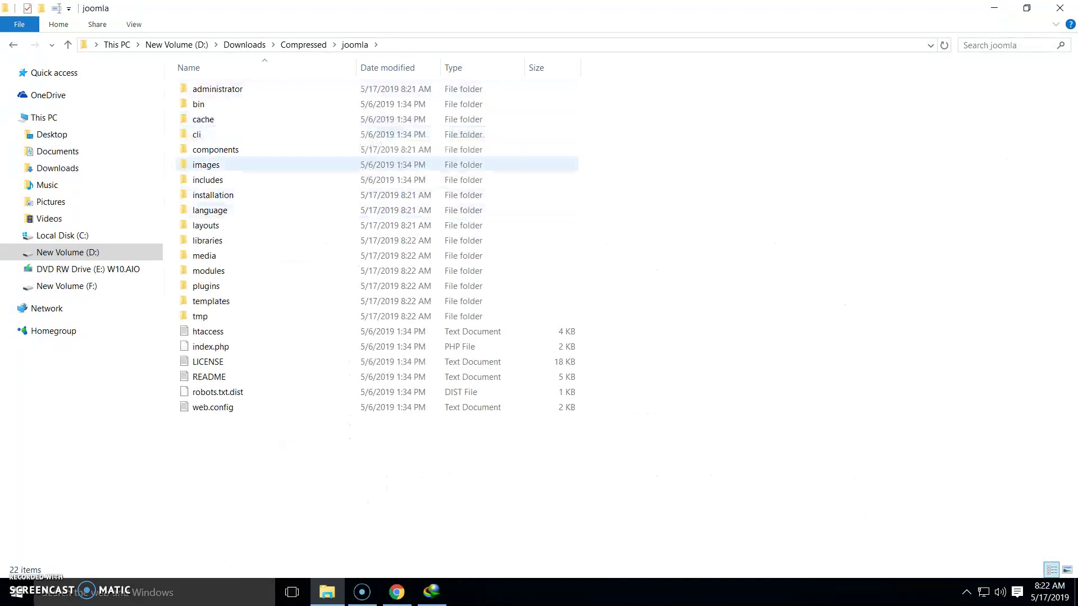
key(alt+Left)
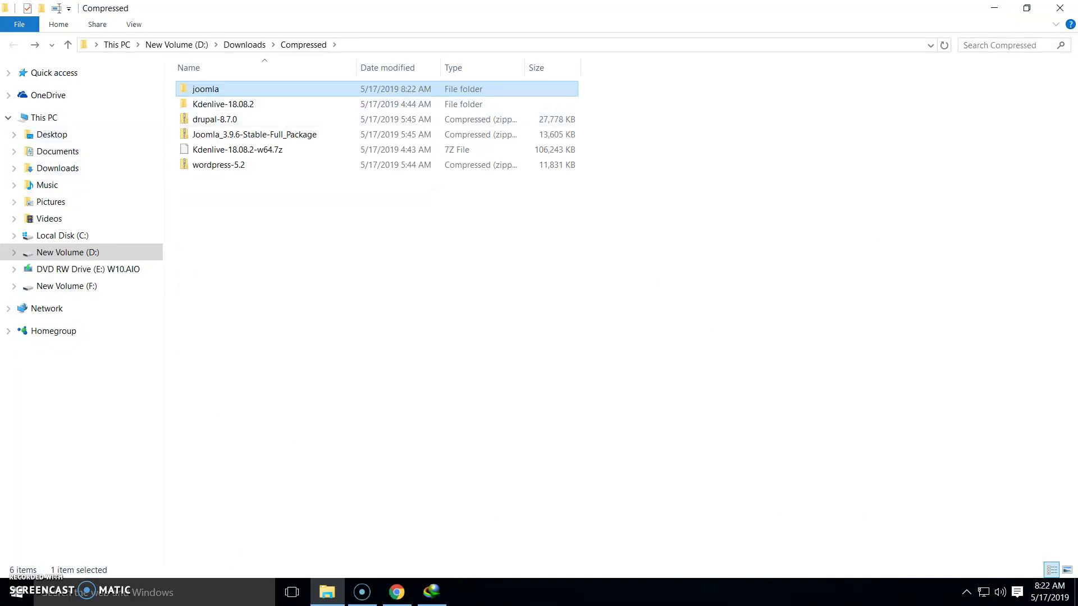
Copy the joomla folder and paste it into C:\xampp\htdocs
right_click(219, 90)
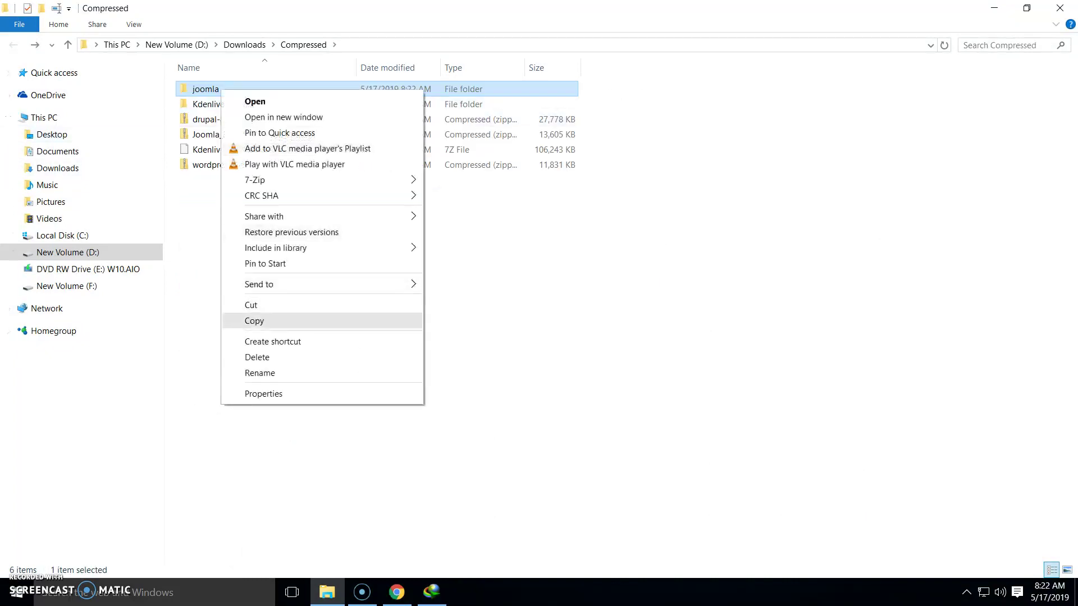
click(253, 321)
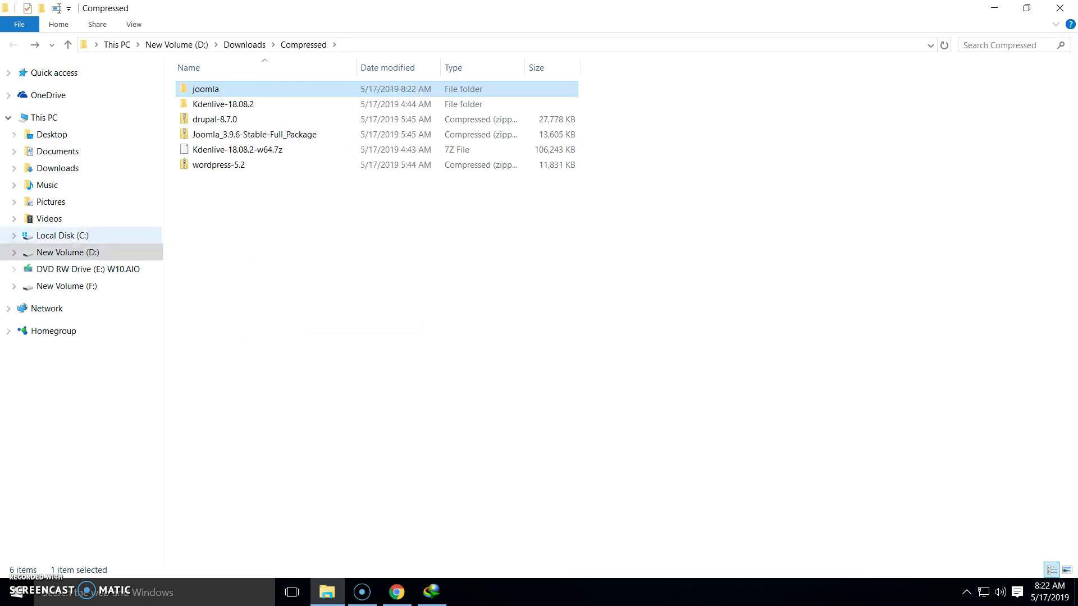
click(61, 235)
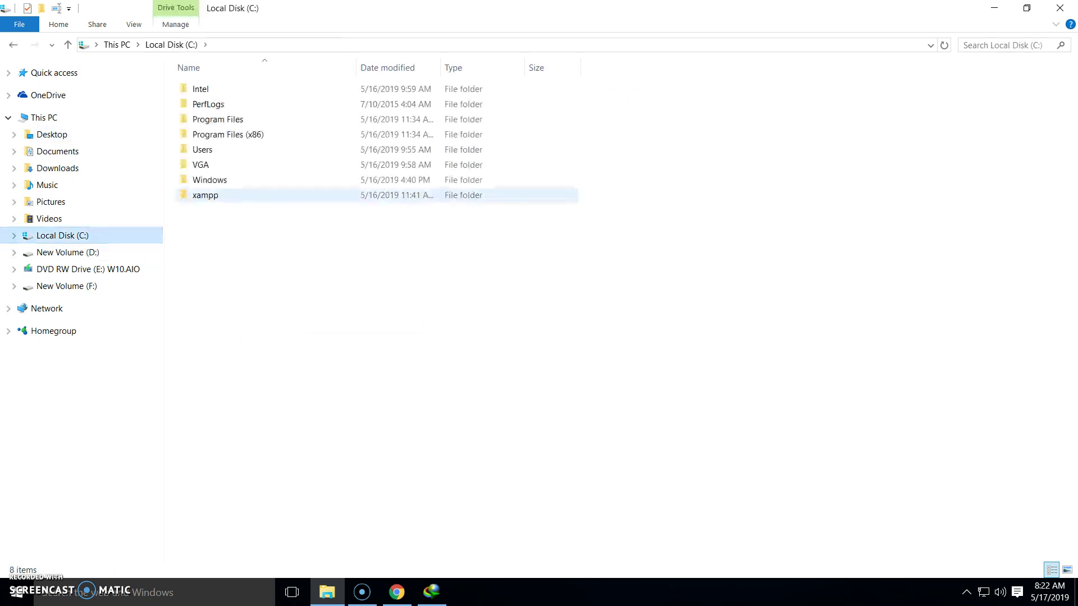
double_click(205, 195)
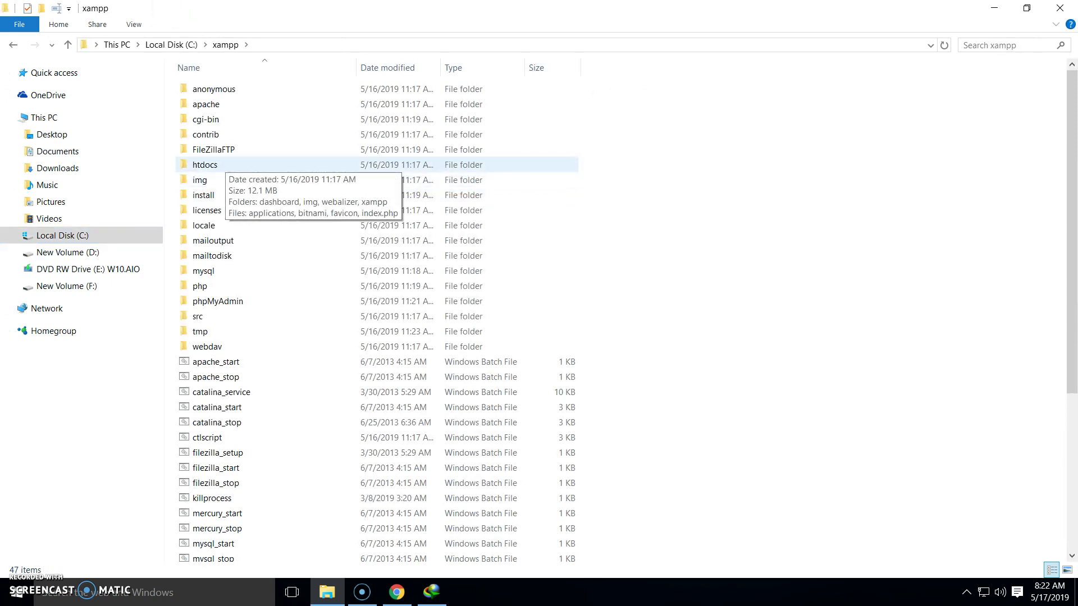
double_click(205, 164)
right_click(247, 241)
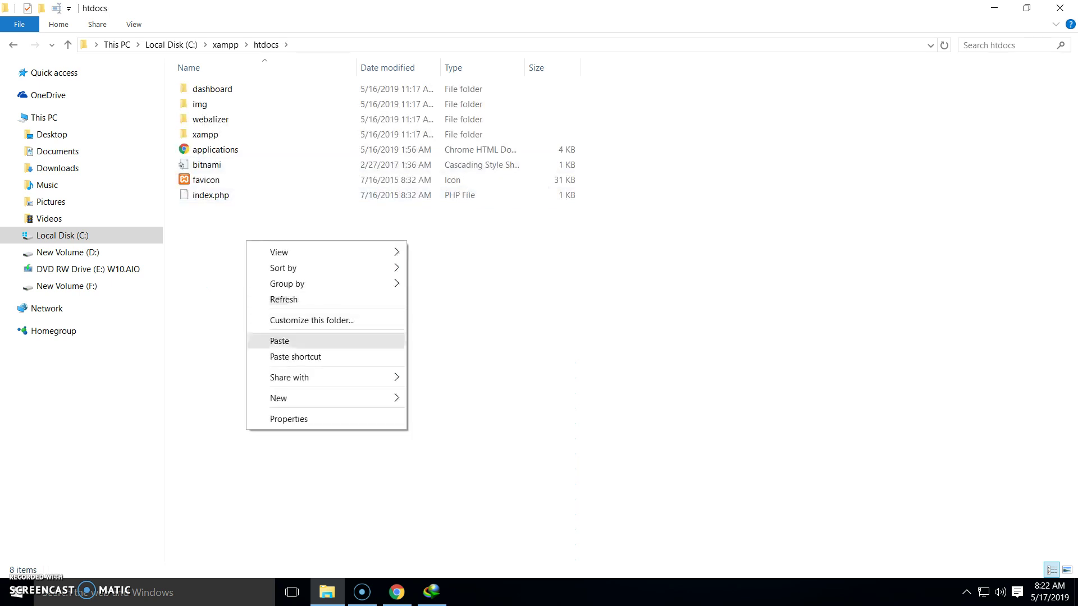
click(279, 341)
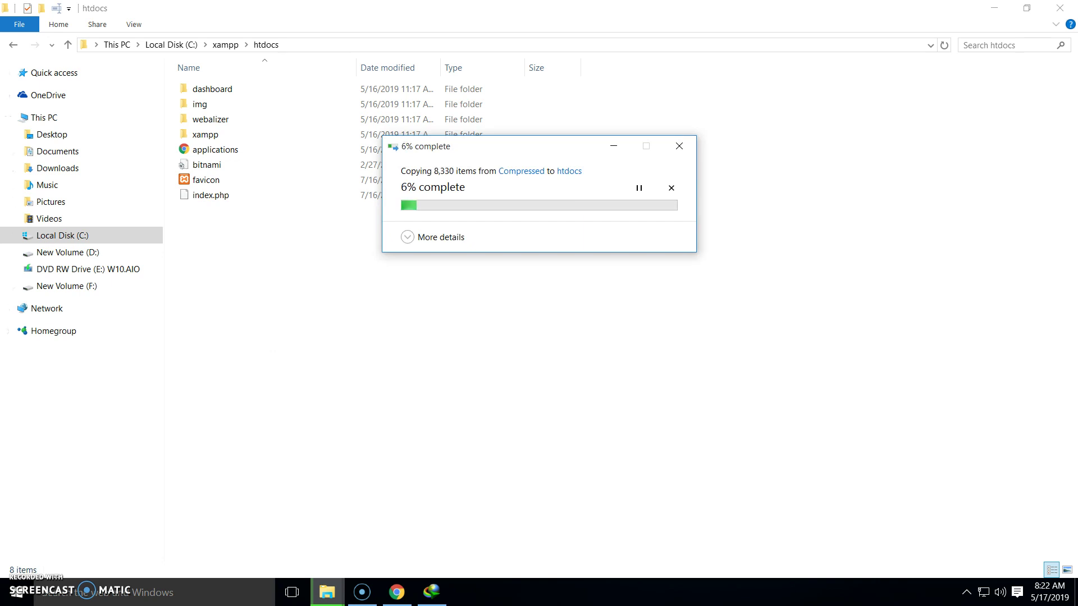
Abandon the Windows search for xampp and go up to the xampp folder
click(152, 593)
text(xampp)
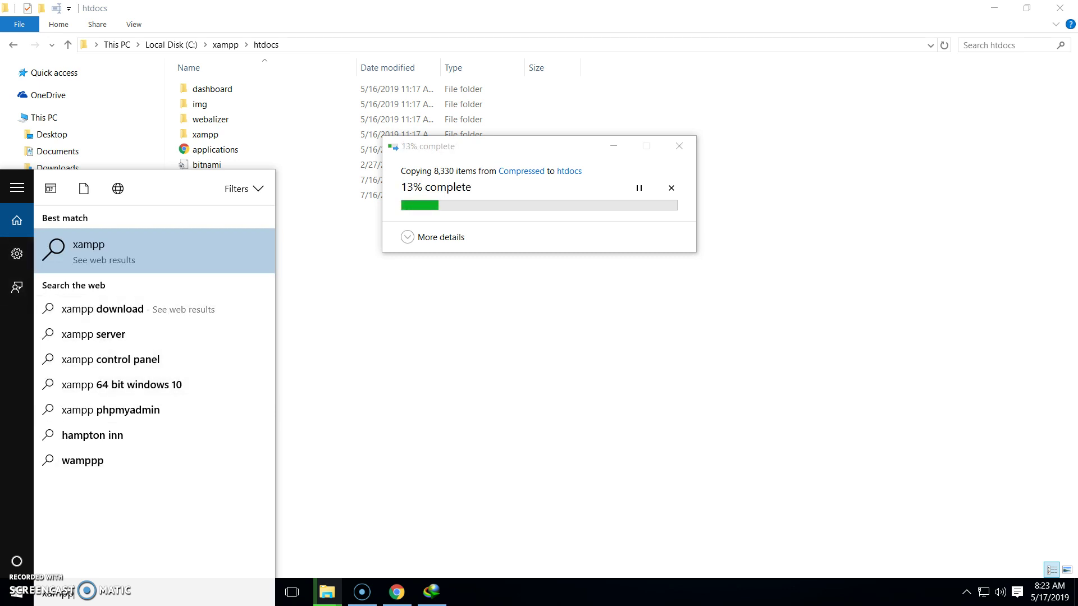
key(BackSpace)
key(BackSpace)
key(BackSpace)
key(BackSpace)
key(BackSpace)
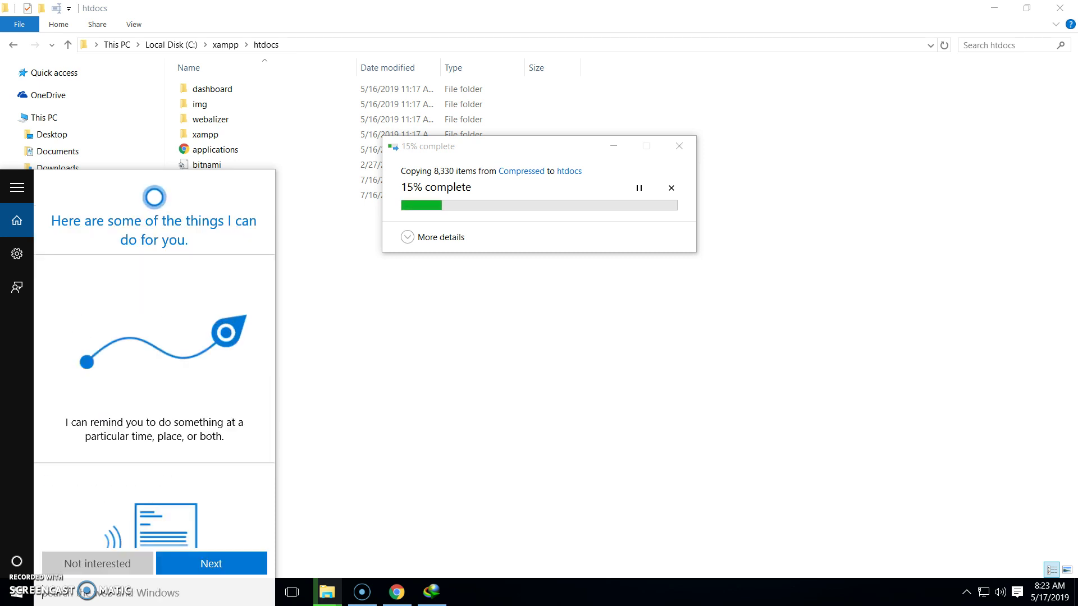
key(Escape)
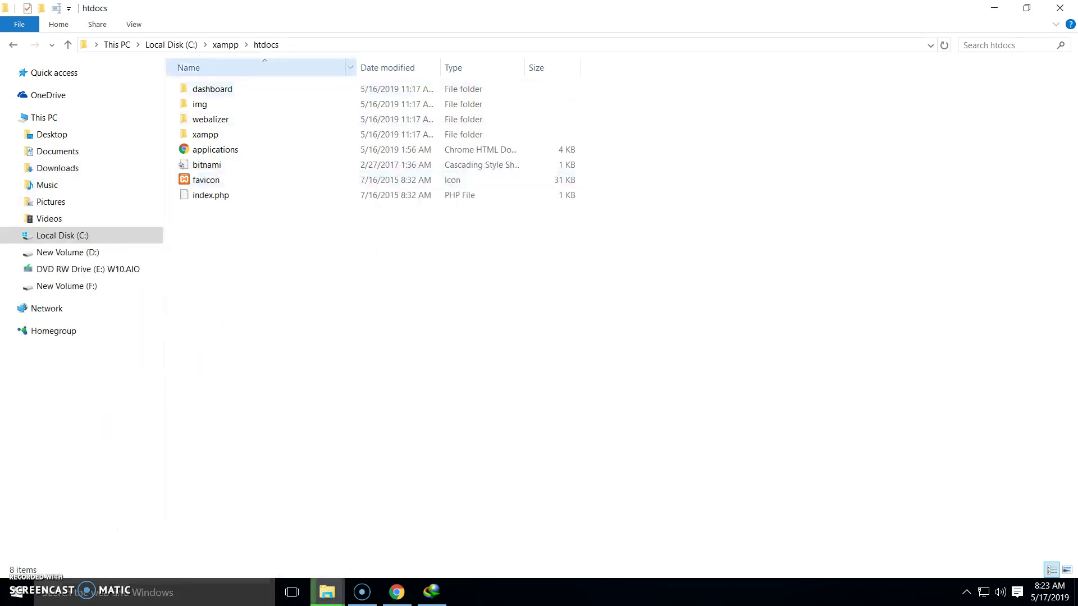
click(225, 44)
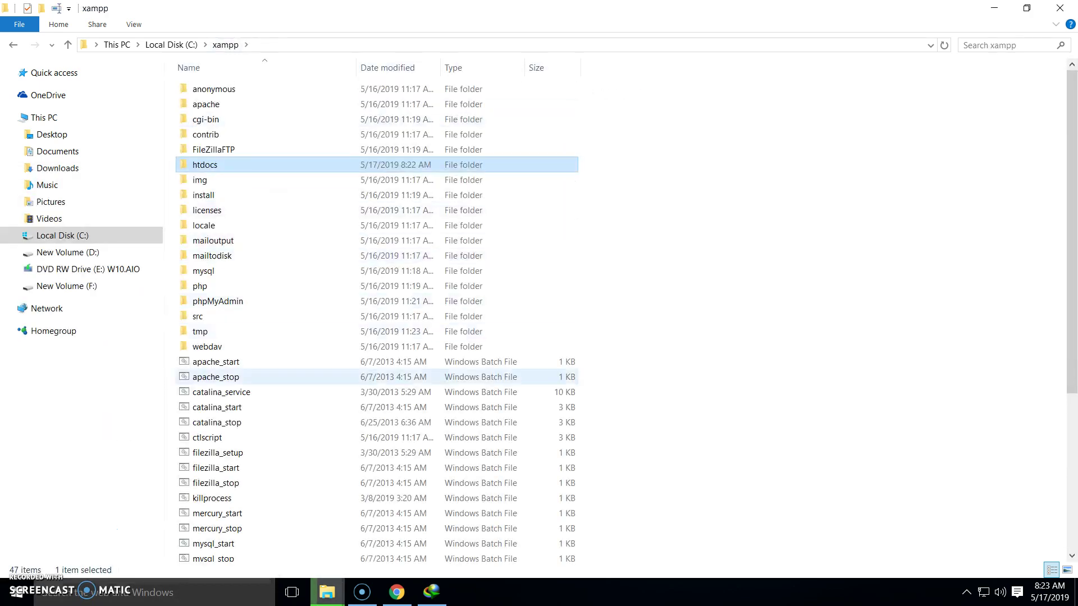
Launch xampp-control, quit the duplicate XAMPP tray instances, and relaunch the Control Panel
scroll(376, 393, down, 5)
click(220, 525)
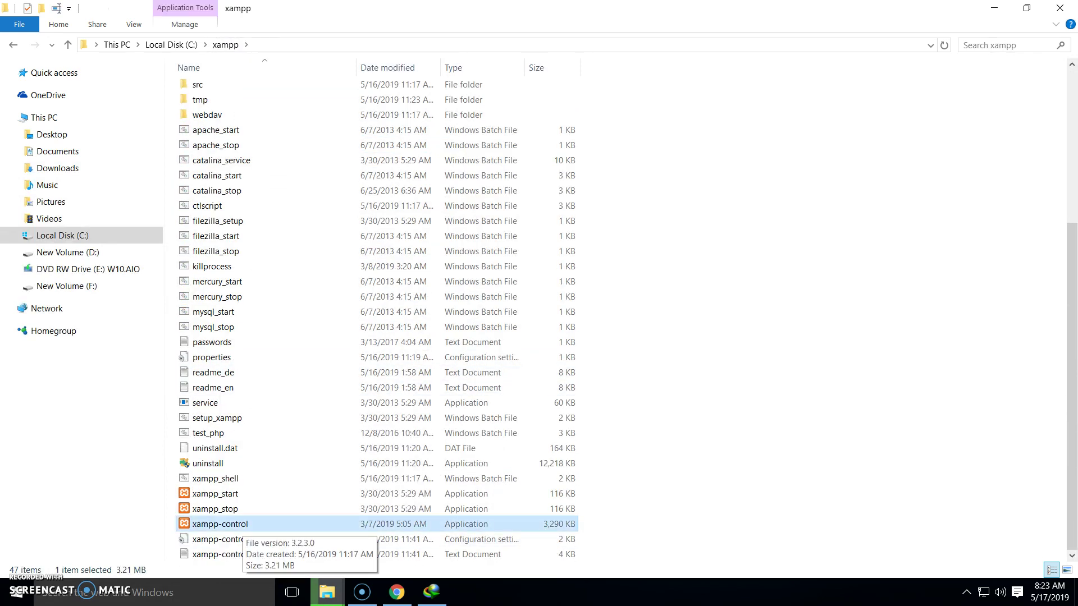
double_click(242, 524)
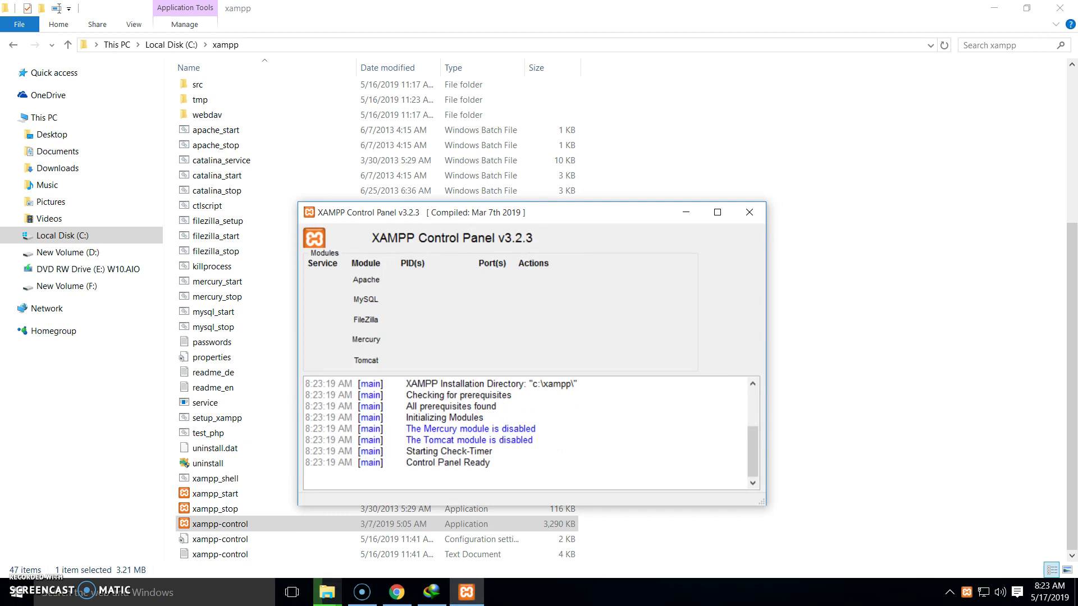
click(949, 592)
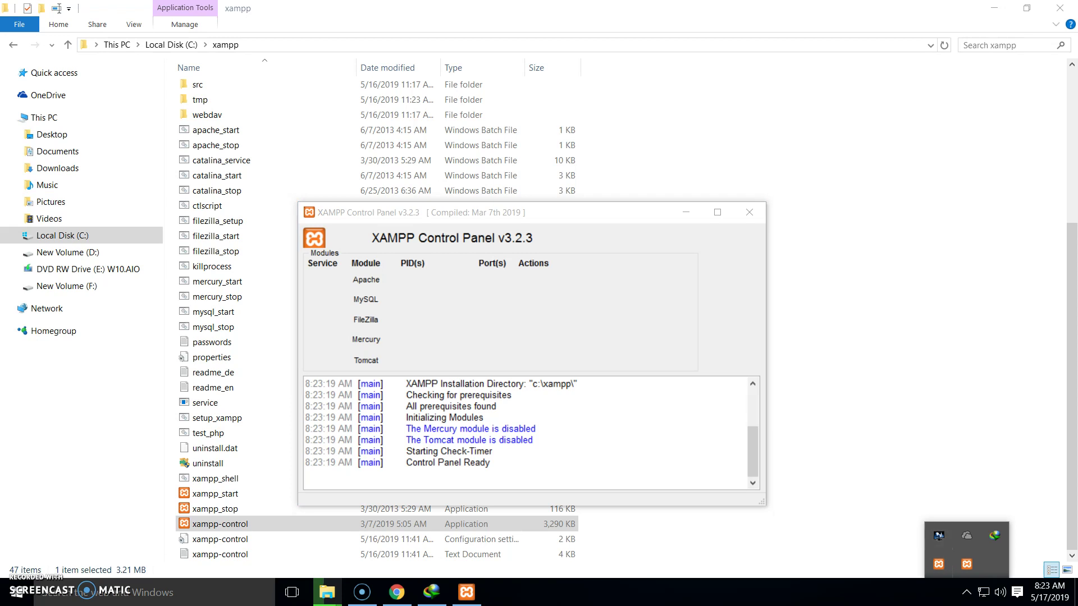
click(939, 564)
click(967, 592)
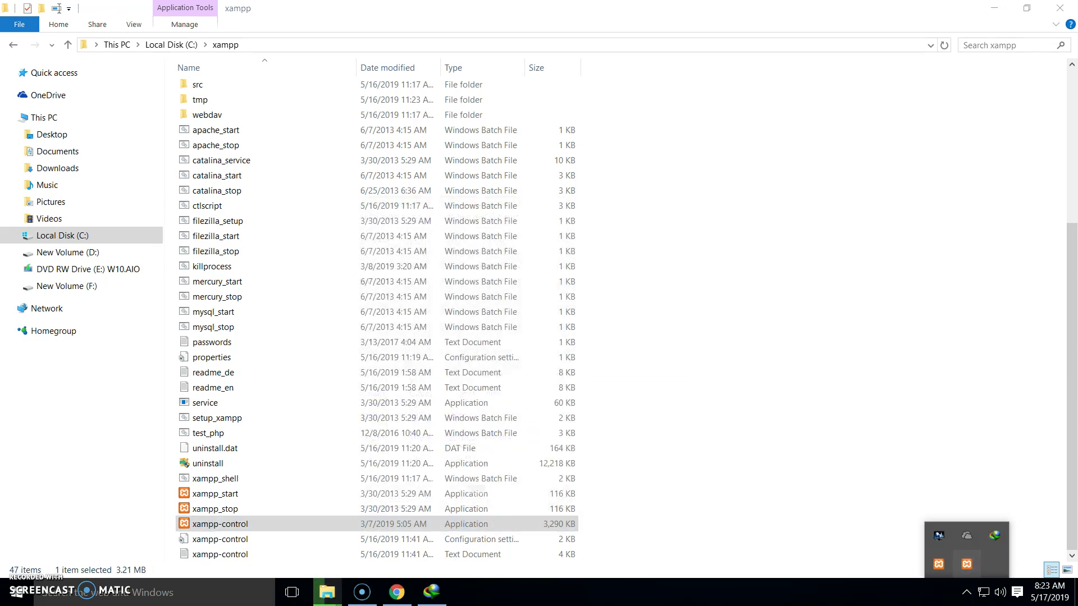
right_click(967, 564)
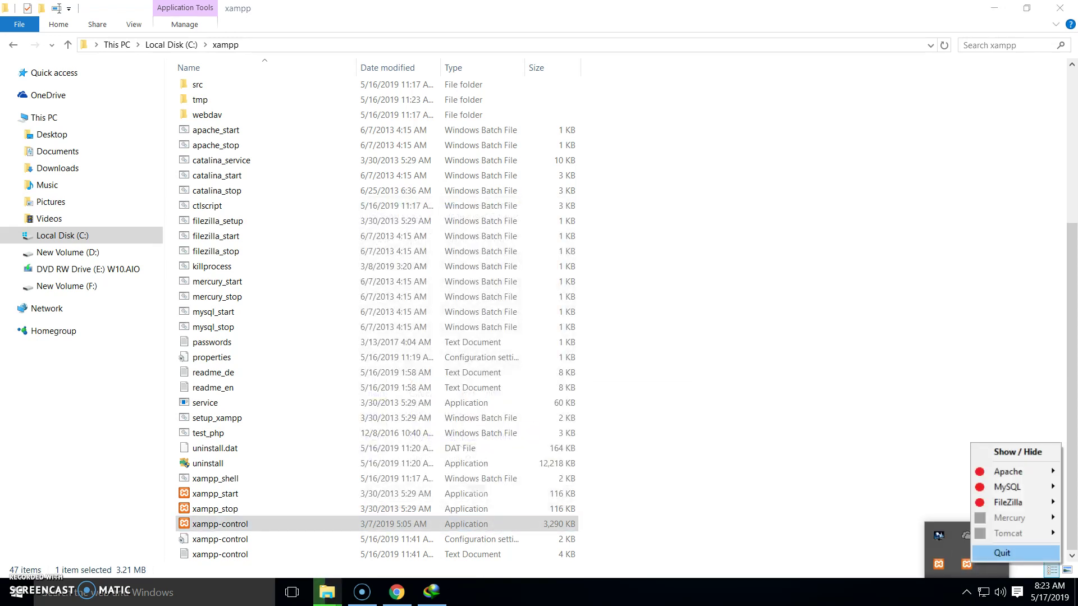
click(1001, 553)
right_click(980, 564)
click(1011, 555)
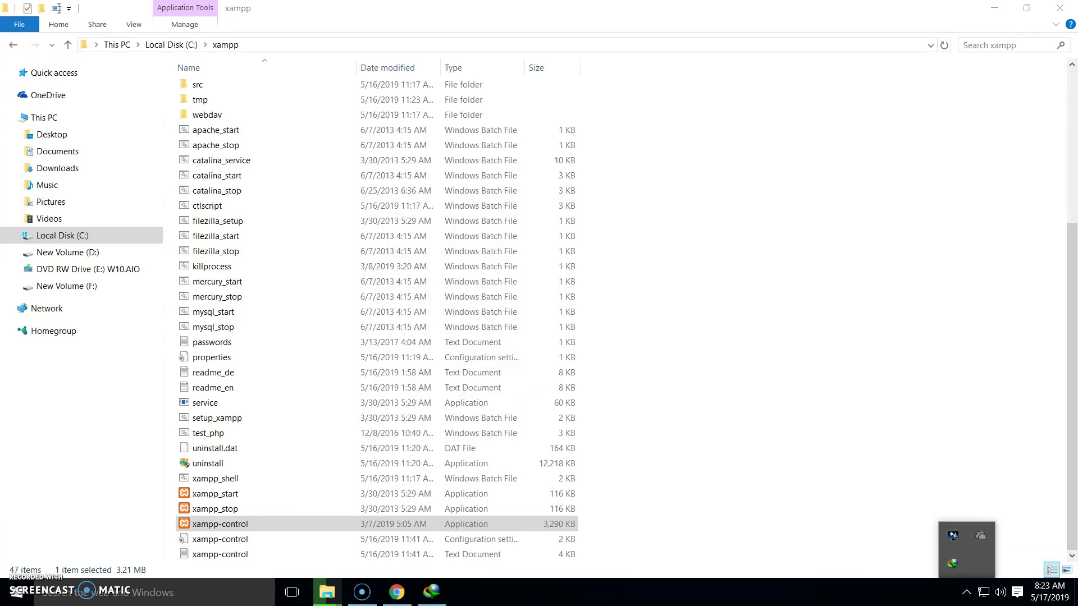
double_click(224, 525)
right_click(286, 518)
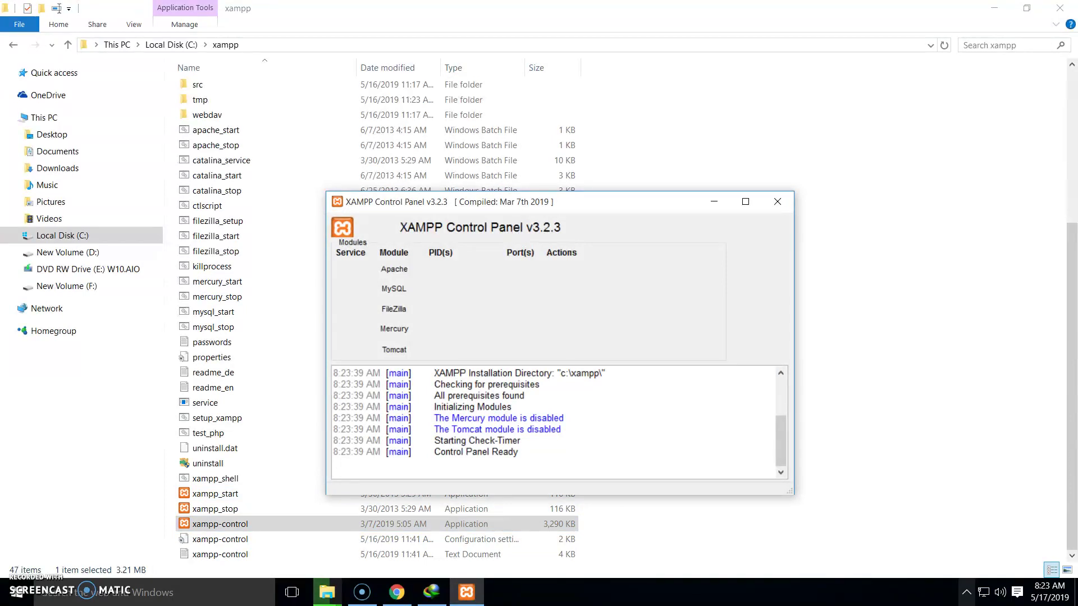
Start Apache and MySQL from the XAMPP tray icon menu
click(966, 593)
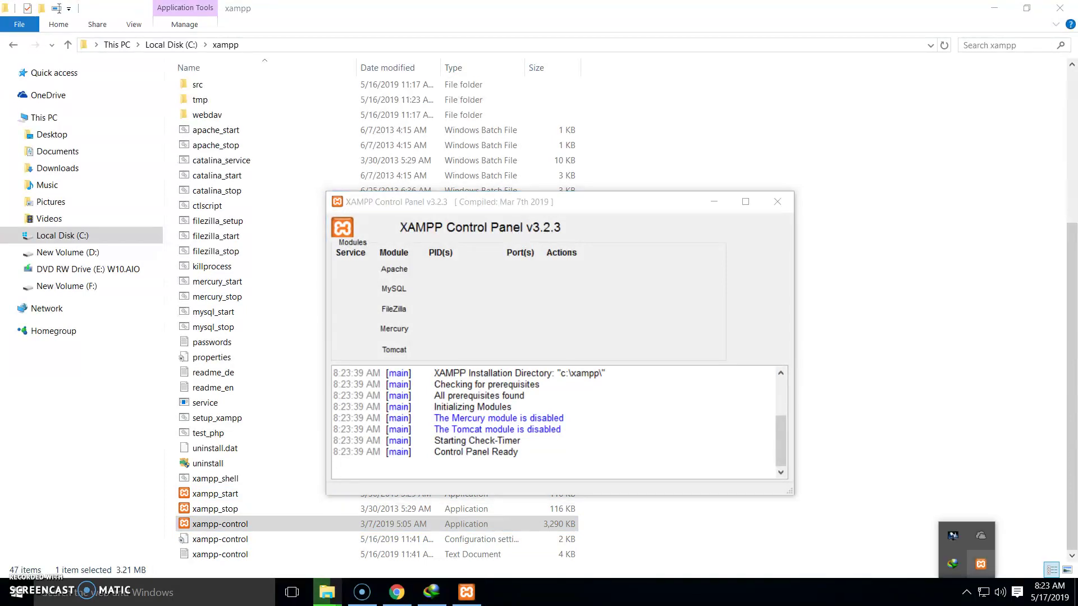
right_click(980, 563)
mouse_move(1017, 467)
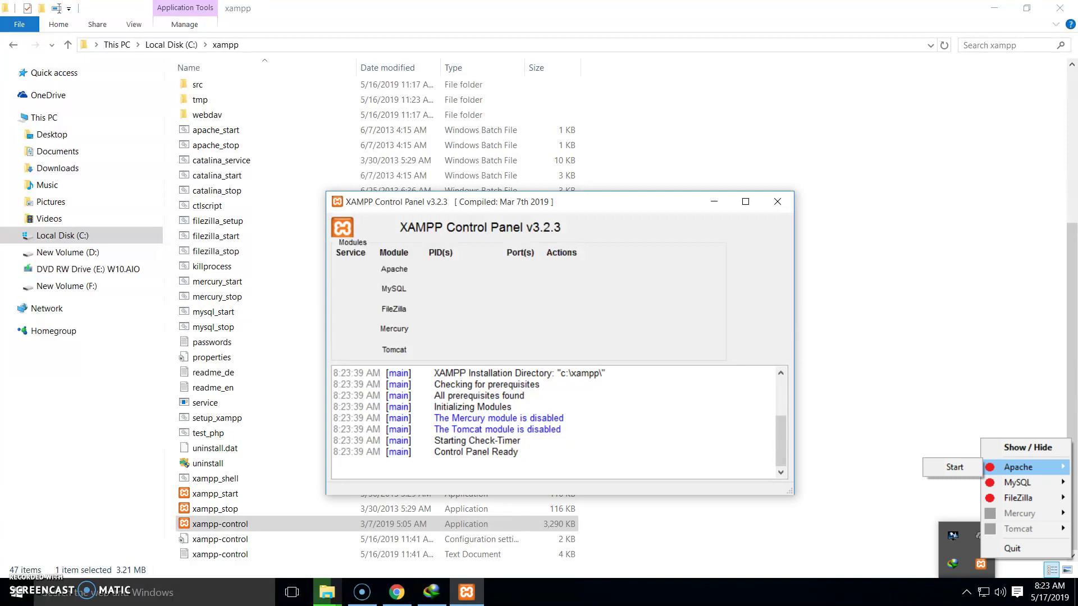
click(952, 468)
click(966, 592)
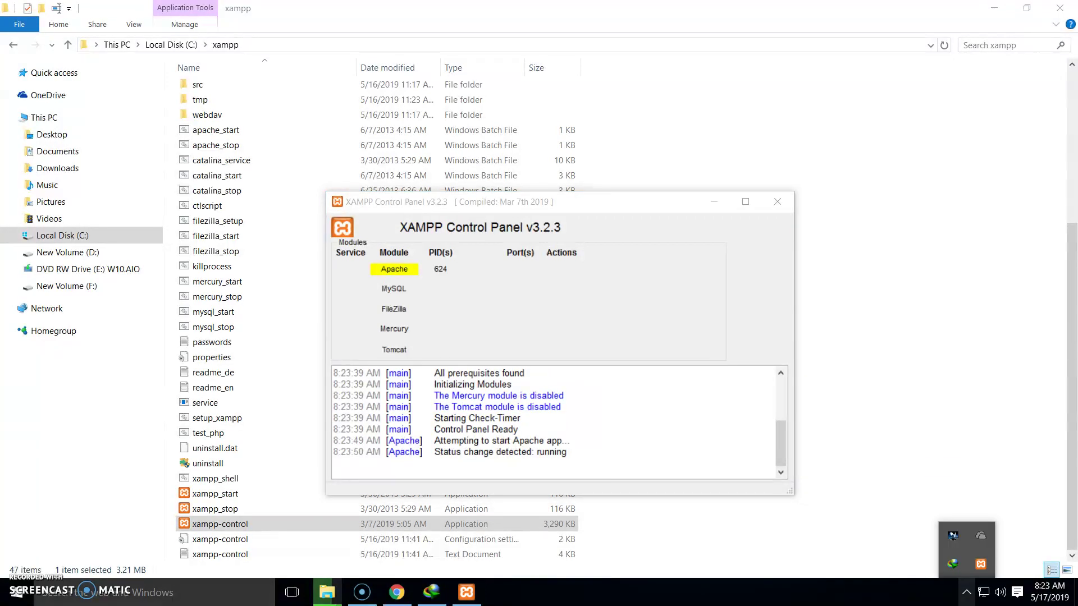
right_click(980, 564)
mouse_move(1014, 484)
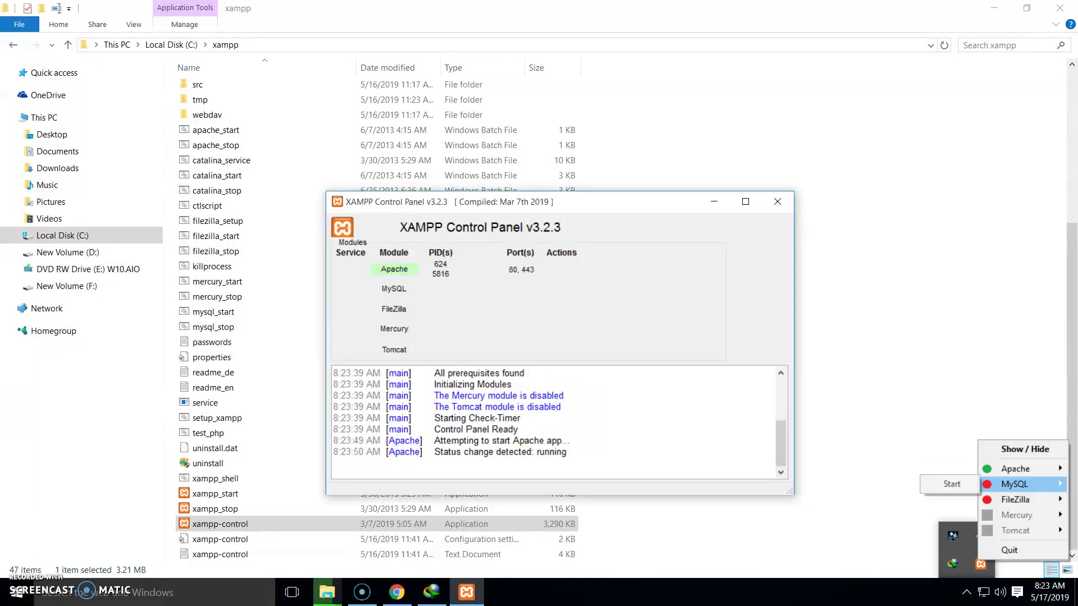
click(950, 484)
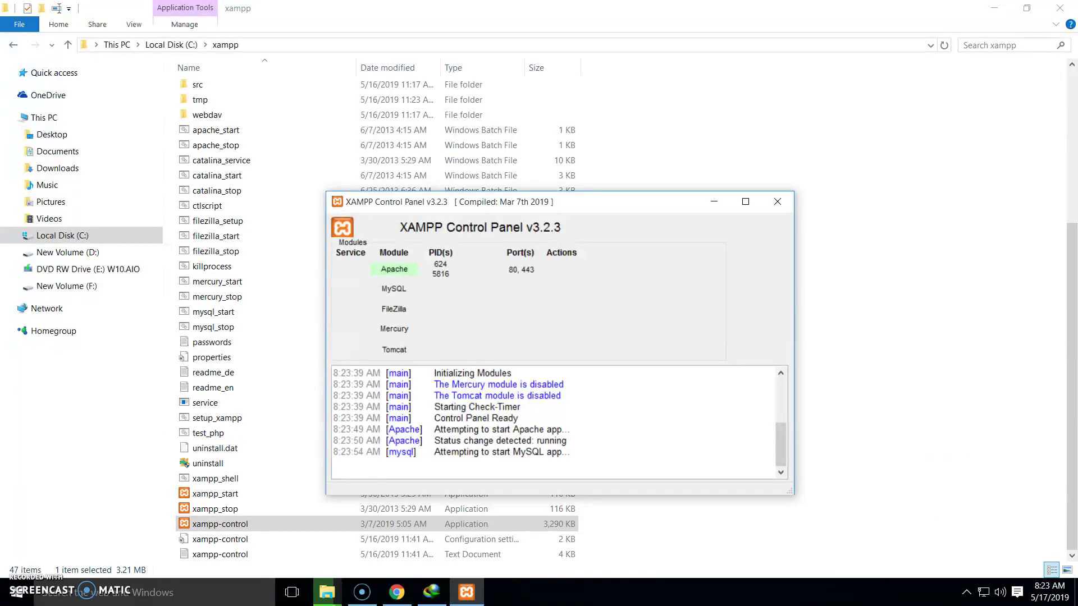
click(966, 592)
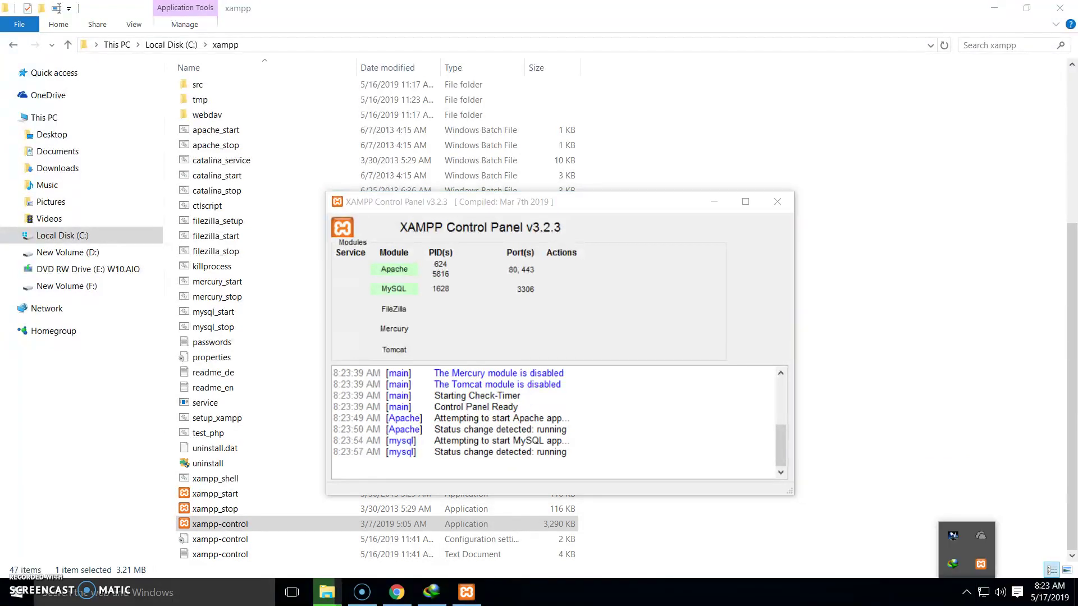
click(966, 592)
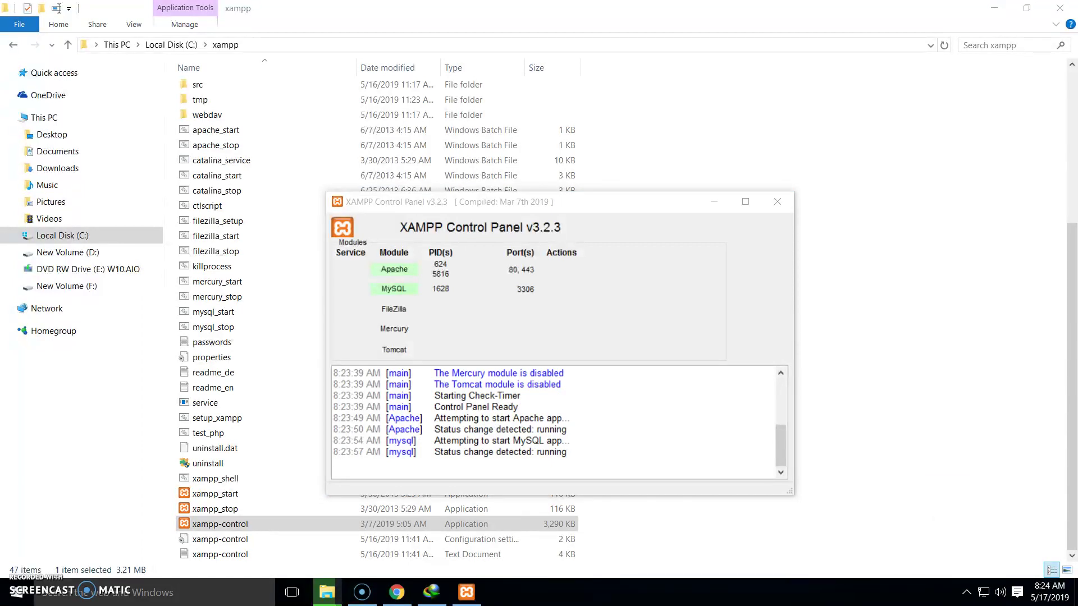
click(685, 528)
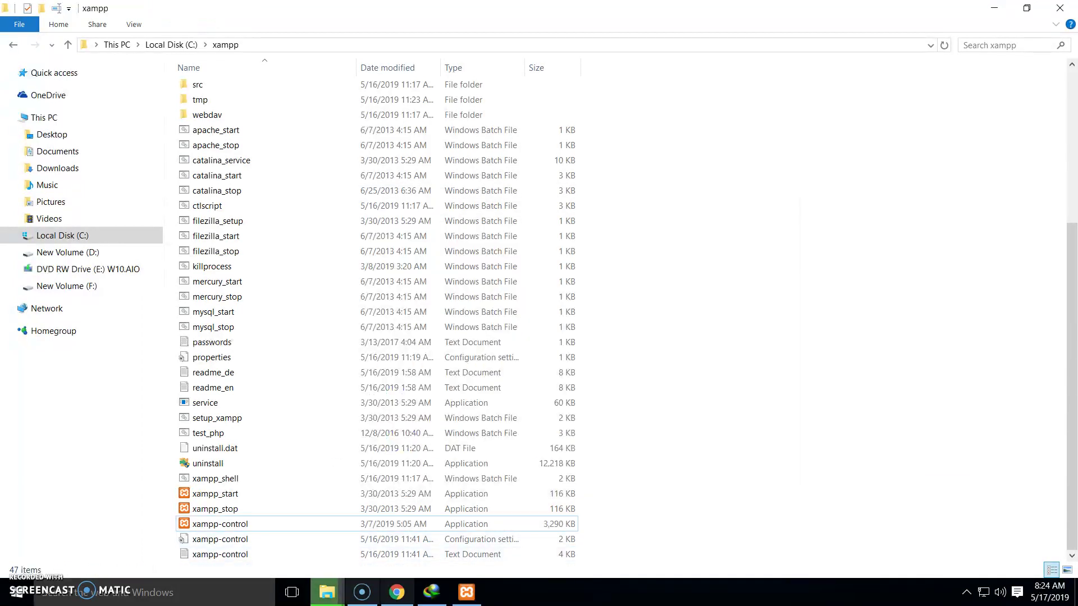
Load localhost in a new Chrome tab and open phpMyAdmin from the XAMPP dashboard
click(397, 592)
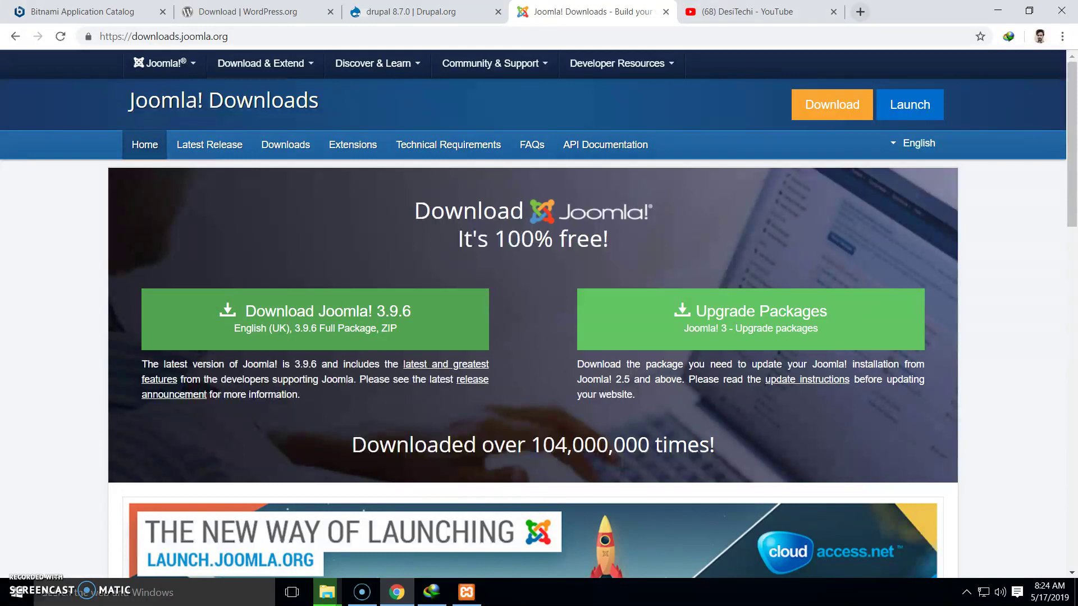
click(860, 11)
text(localhost)
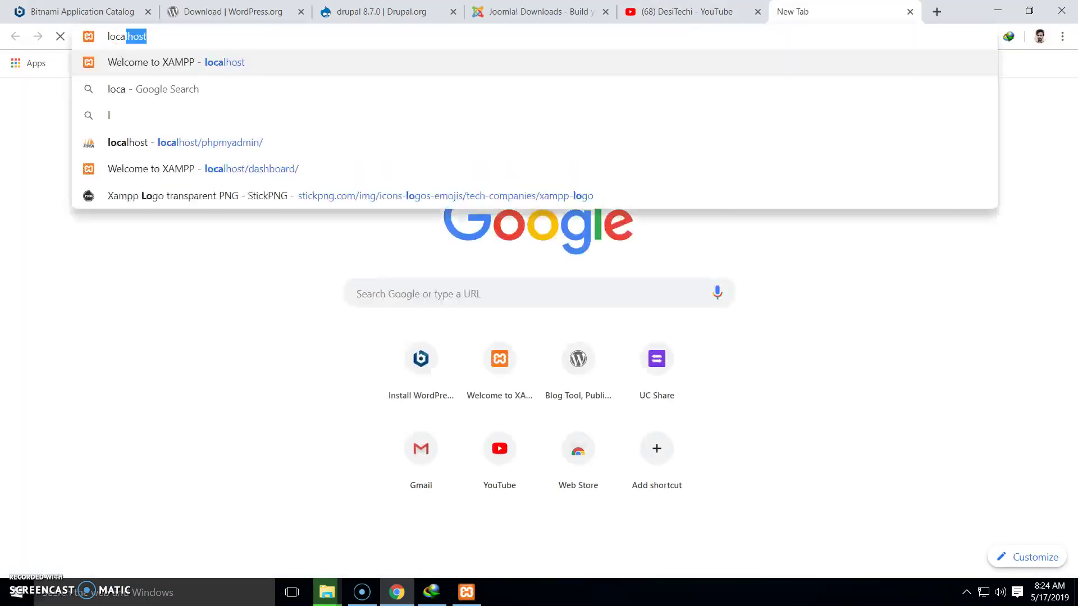
key(Return)
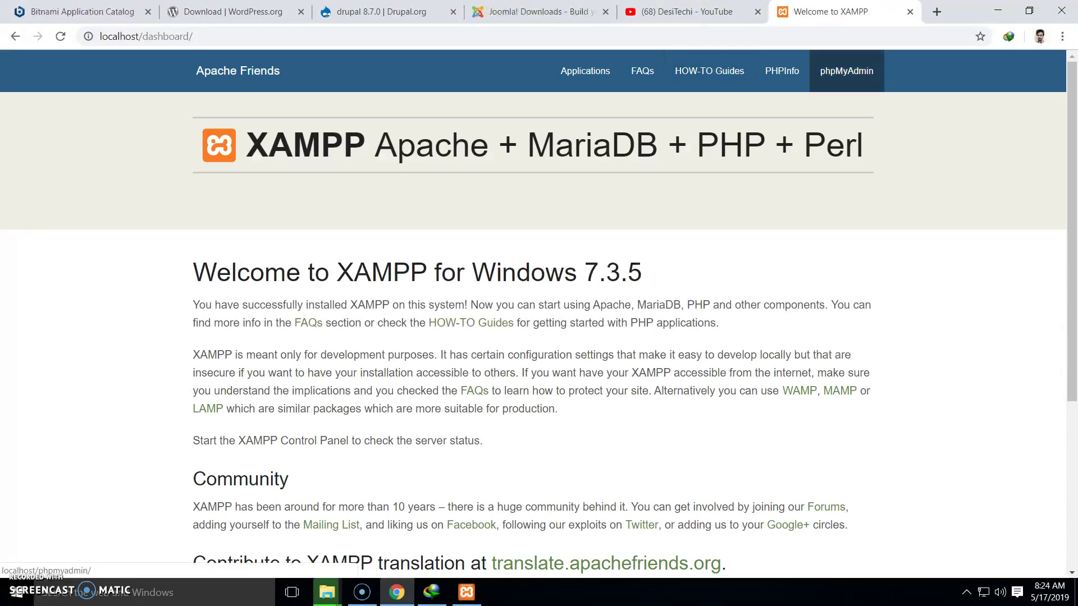
click(847, 70)
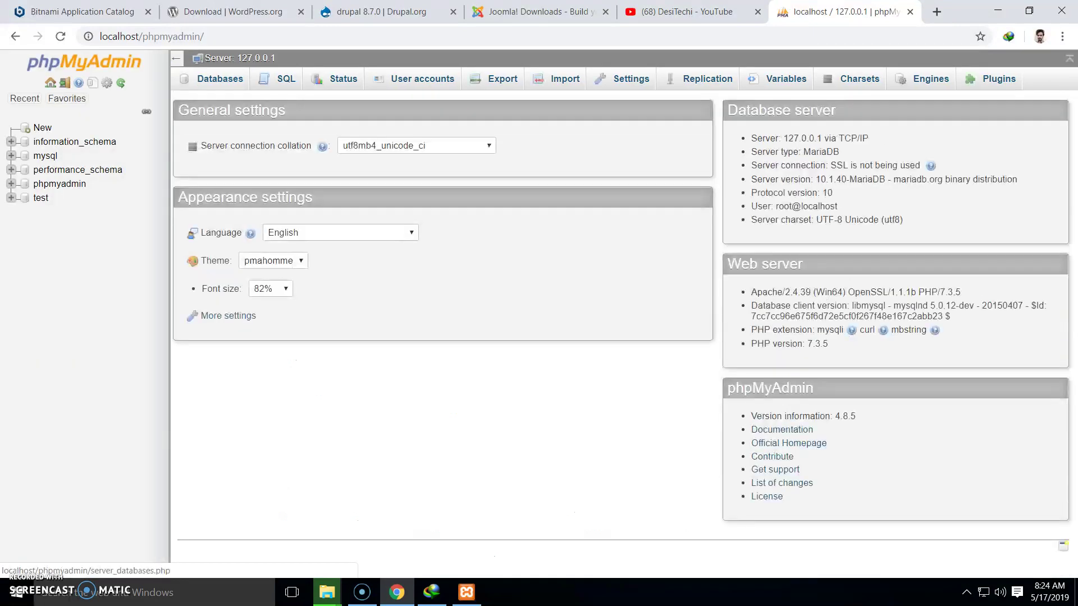
Add a database named joomla under phpMyAdmin's Databases tab, then switch to File Explorer
click(220, 78)
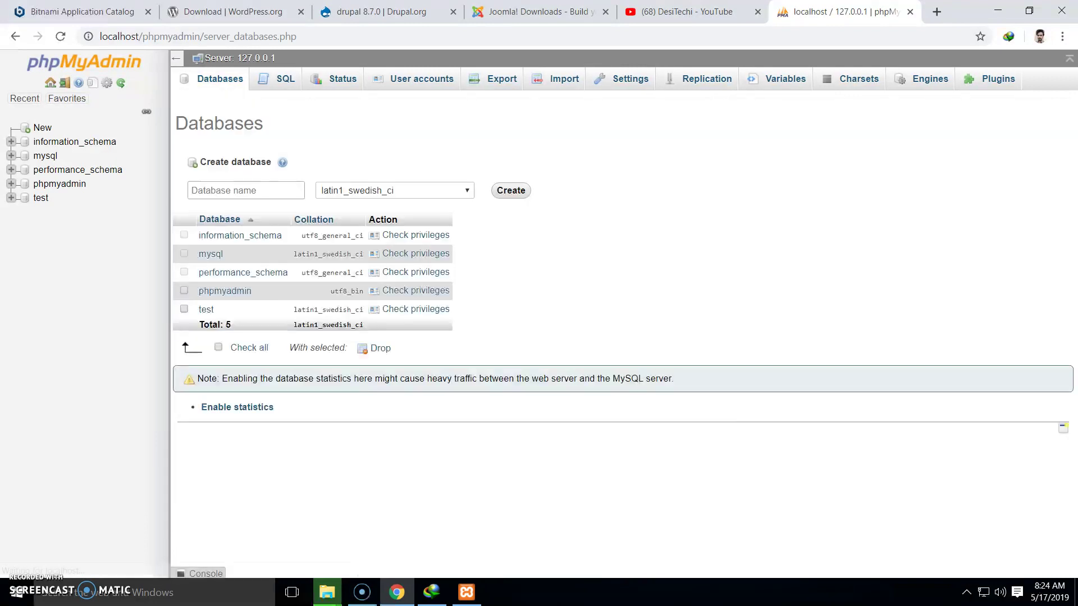
text(joomla)
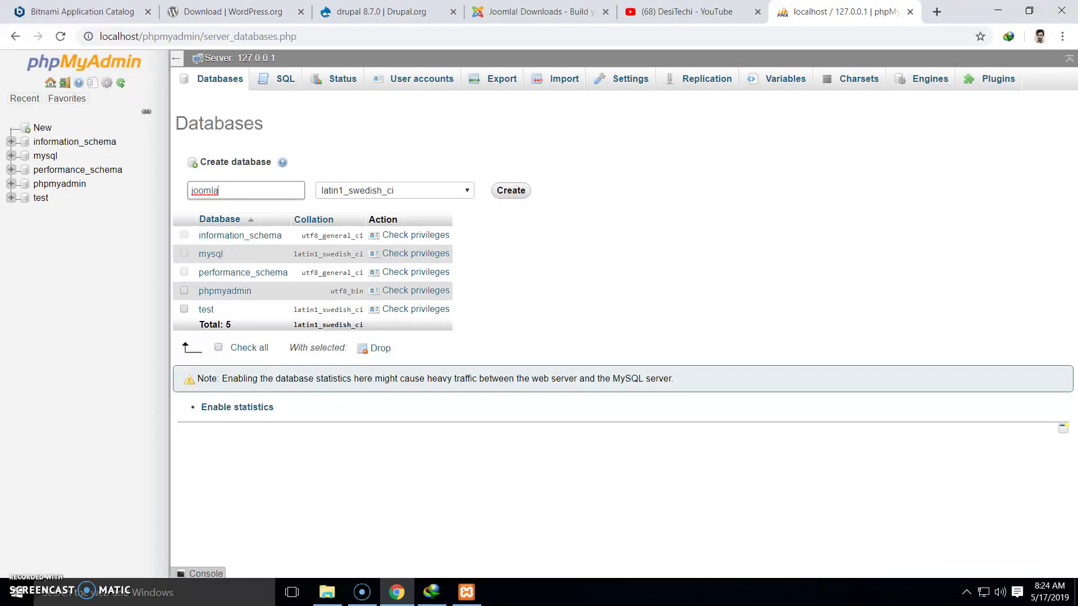
key(Return)
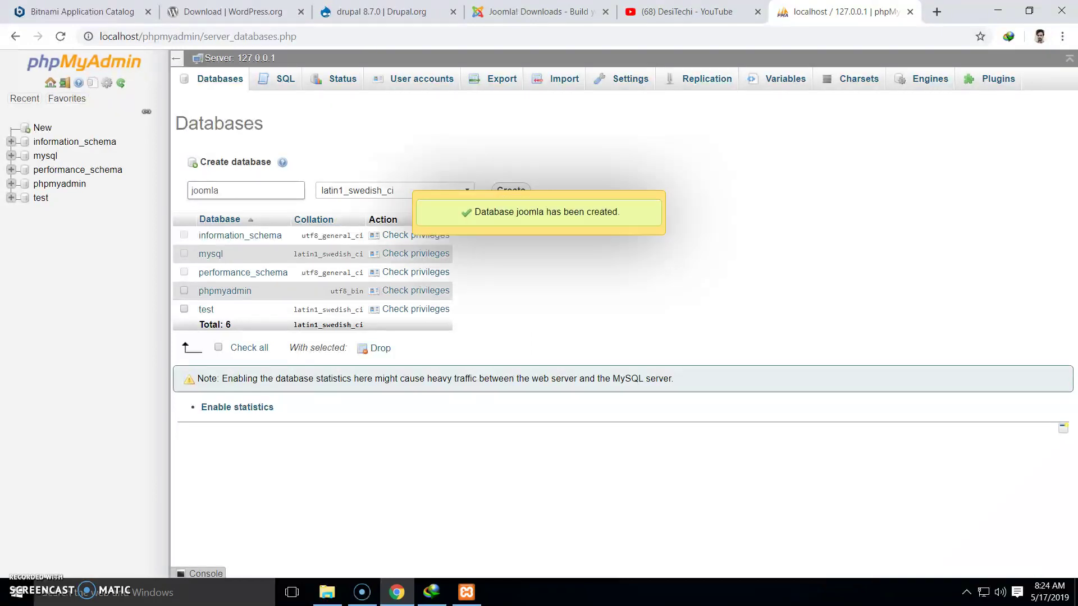
click(327, 593)
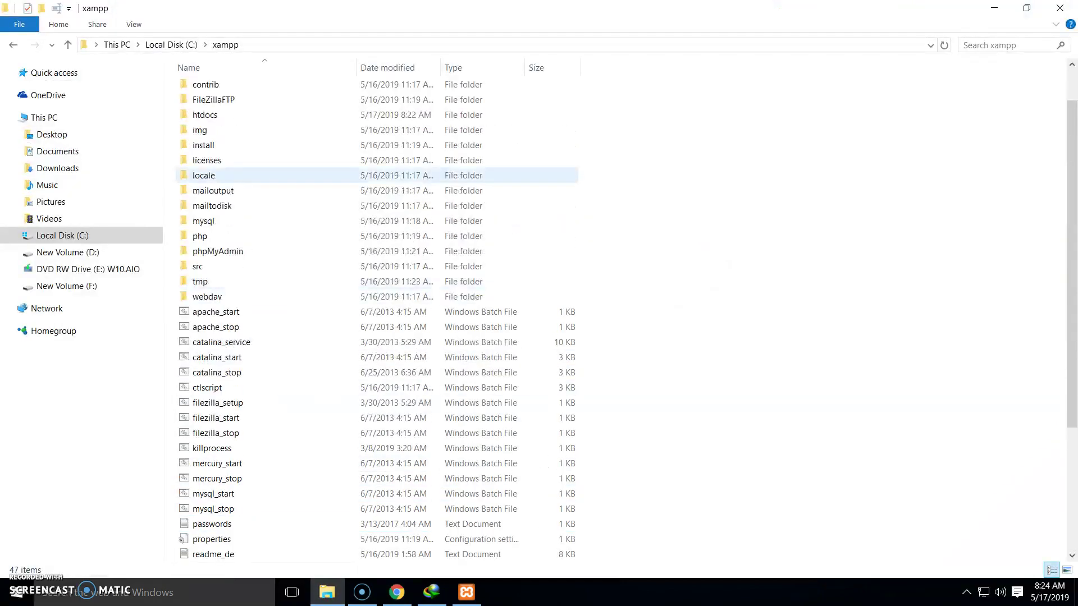
Open htdocs and check that the joomla folder holds all 22 items (35.3 MB)
scroll(275, 175, up, 1)
click(275, 164)
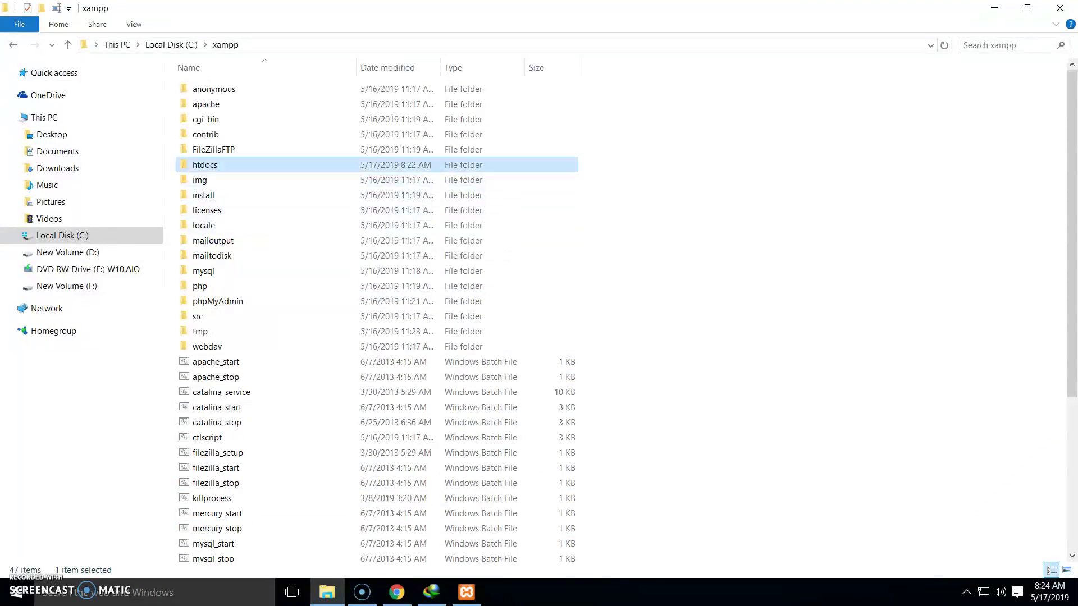
double_click(275, 164)
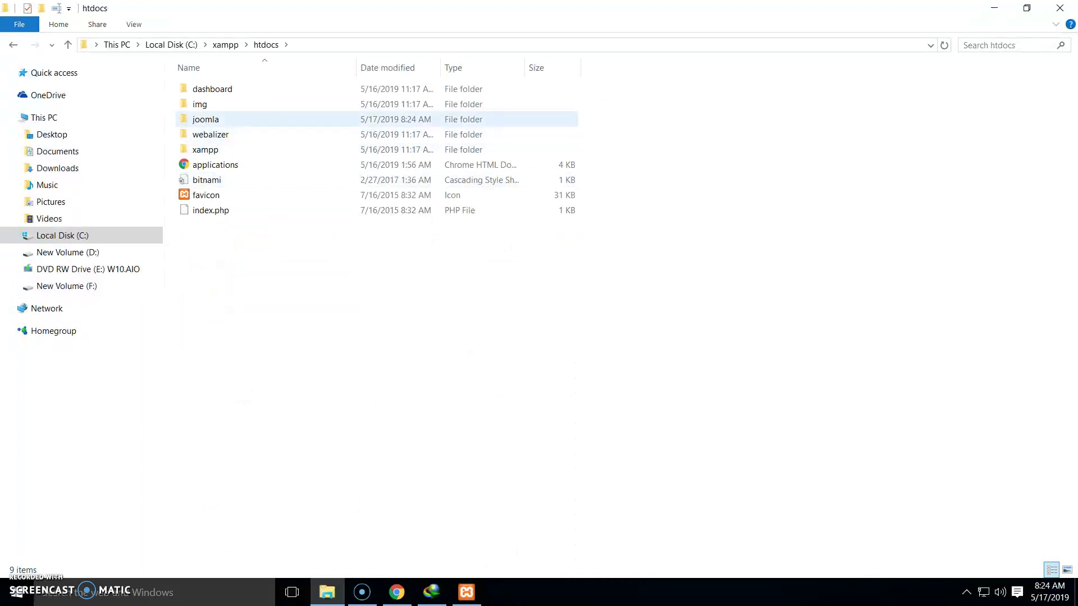
click(236, 120)
double_click(236, 120)
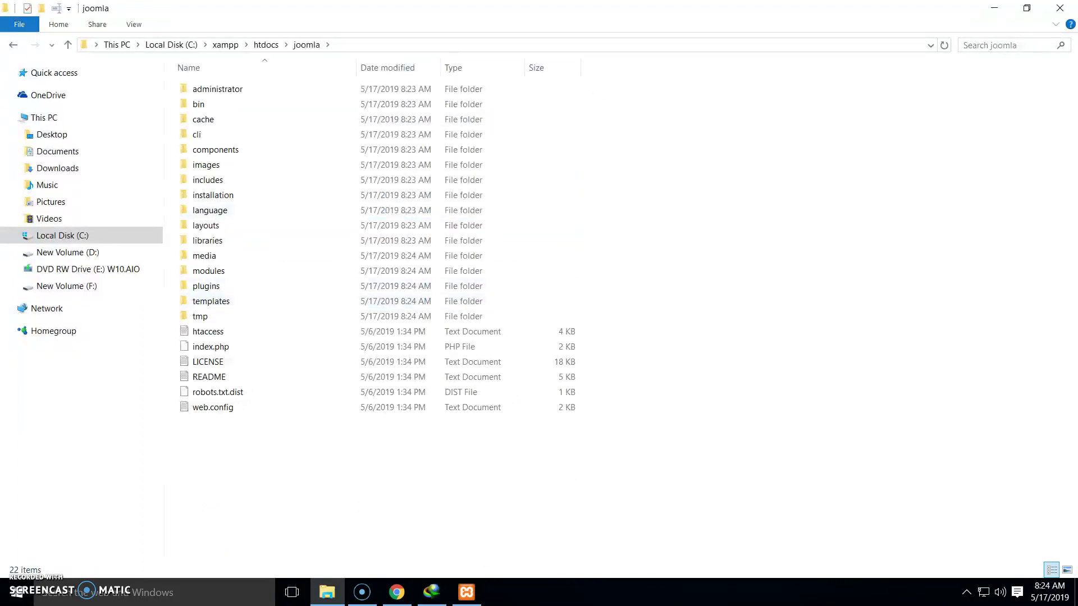
click(13, 45)
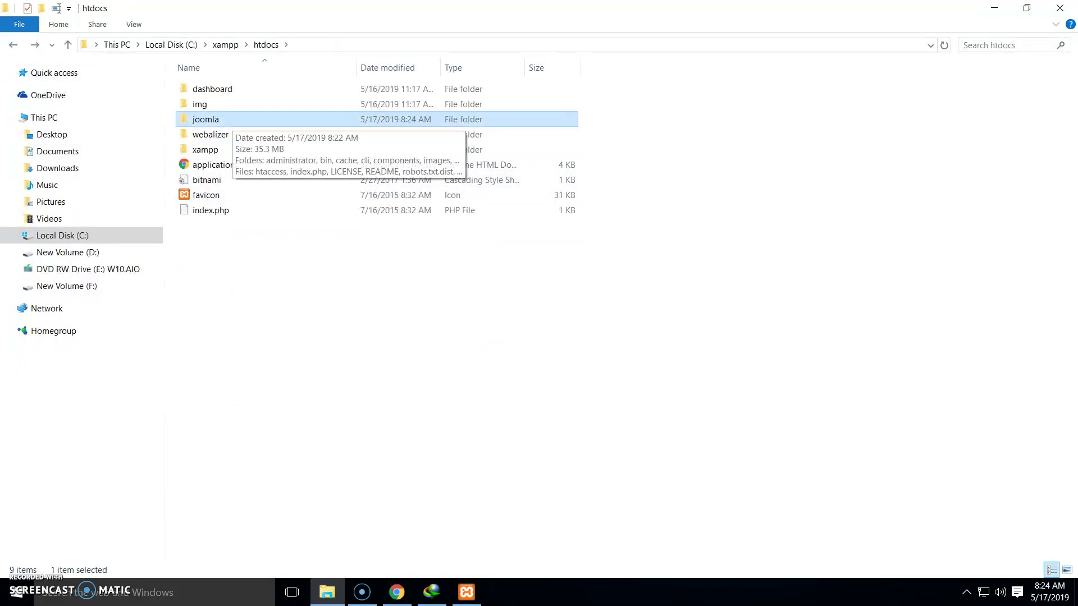
click(206, 119)
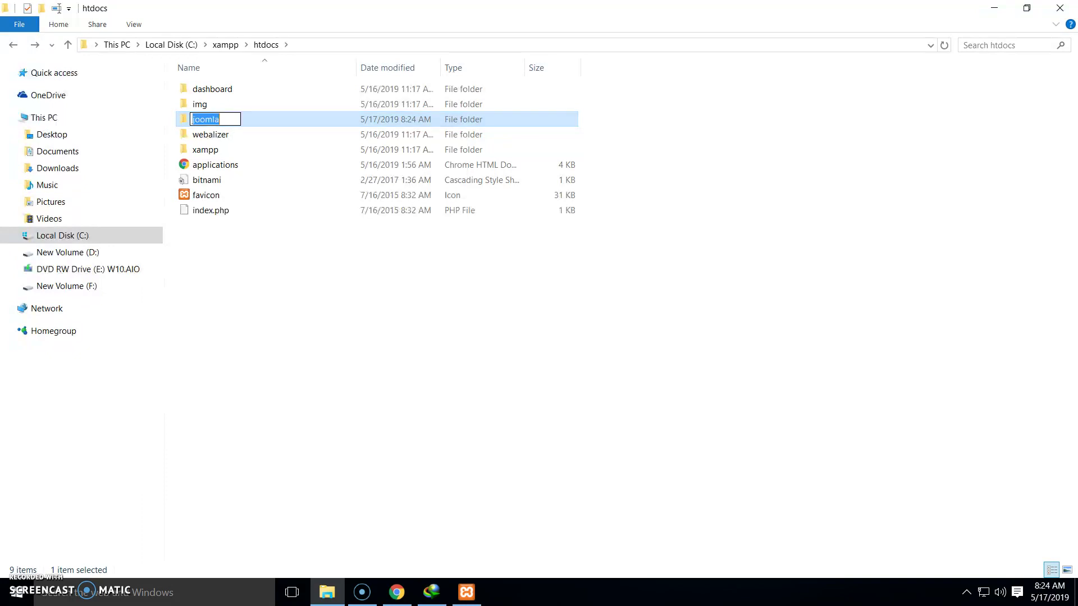
click(396, 592)
Load localhost/joomla in a new tab to start the Joomla installer
click(936, 12)
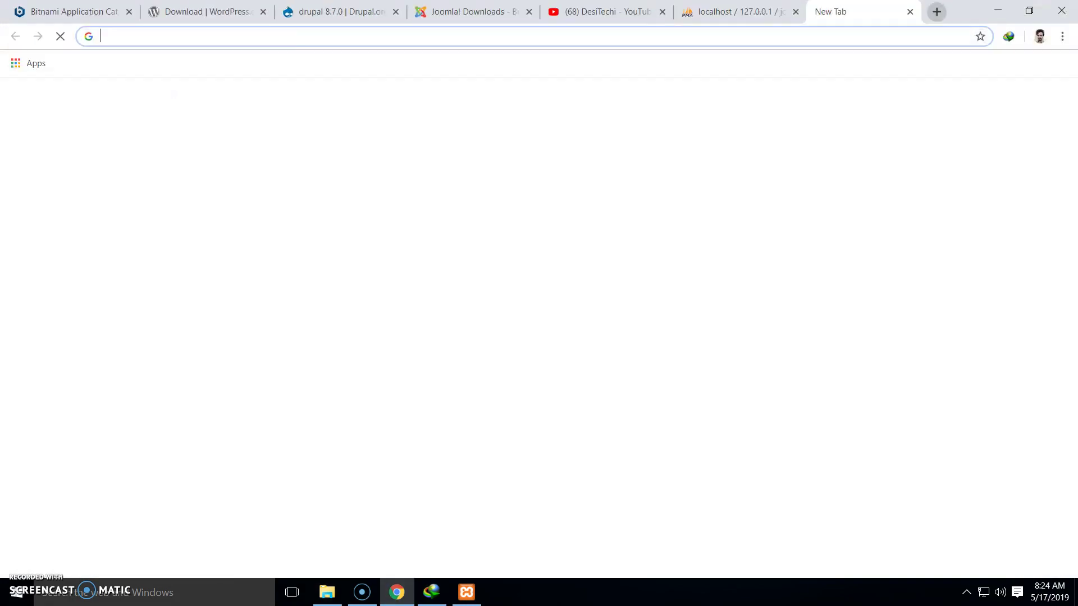
text(y)
key(BackSpace)
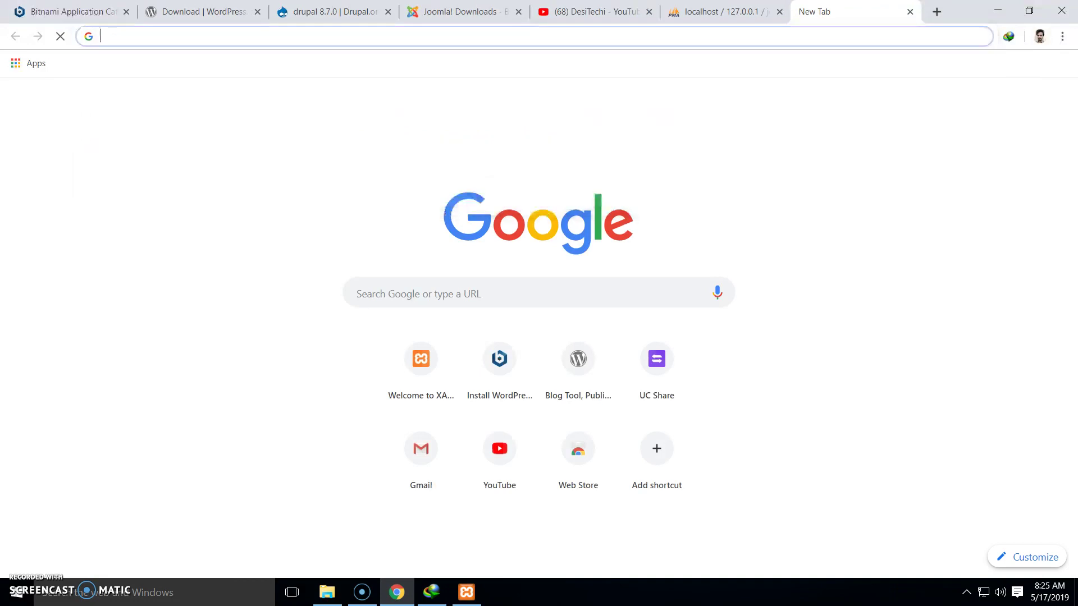
text(localhost/)
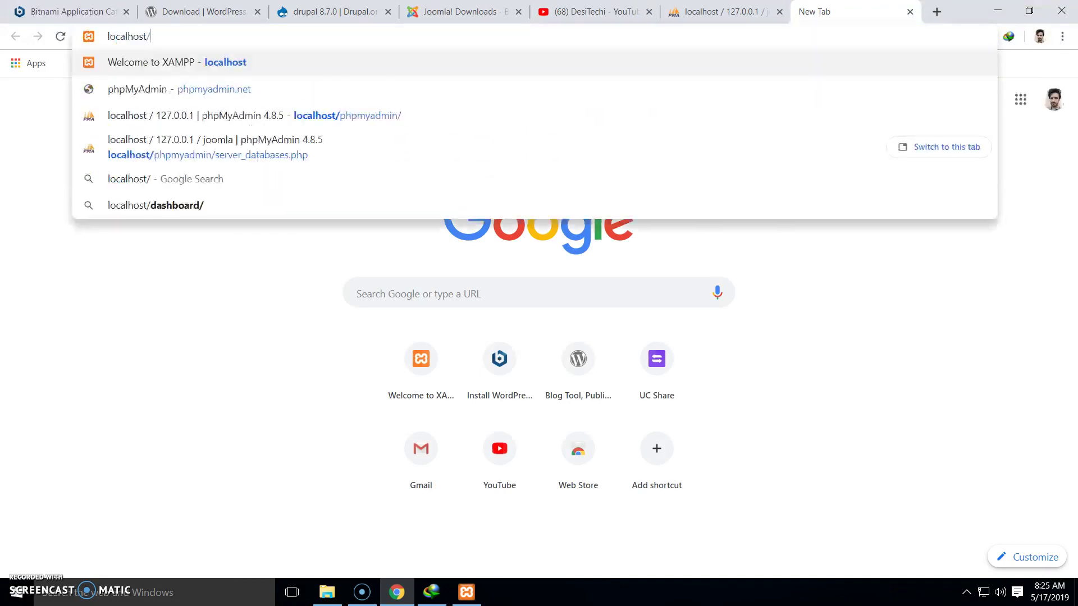
text(joomla)
key(Return)
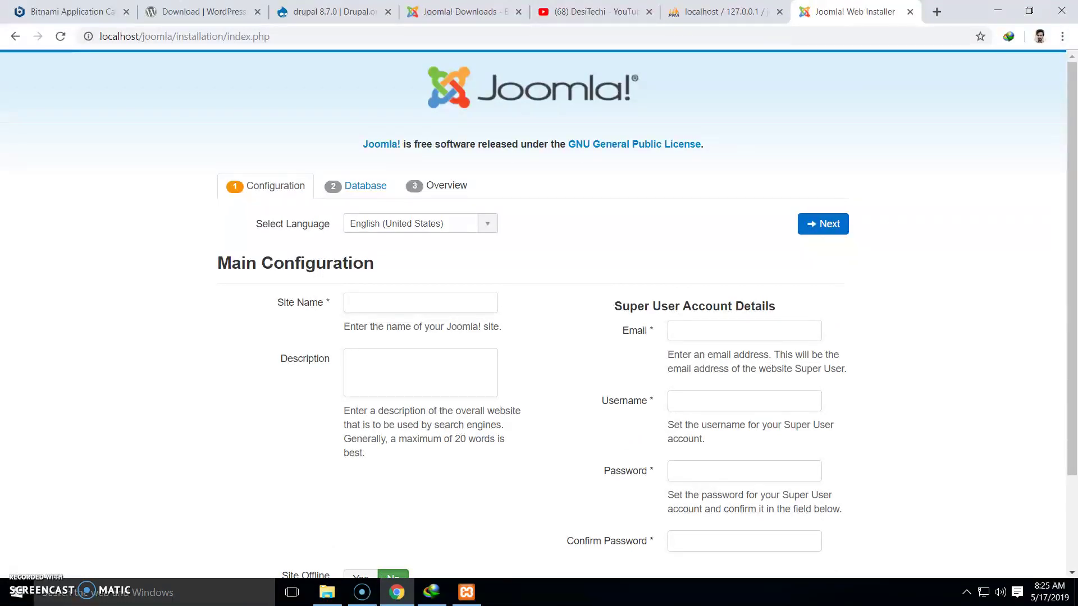
Enter site name ToCreateABlog.com and description 'Learn to build money making blogs.'
click(421, 302)
text(ToCrea)
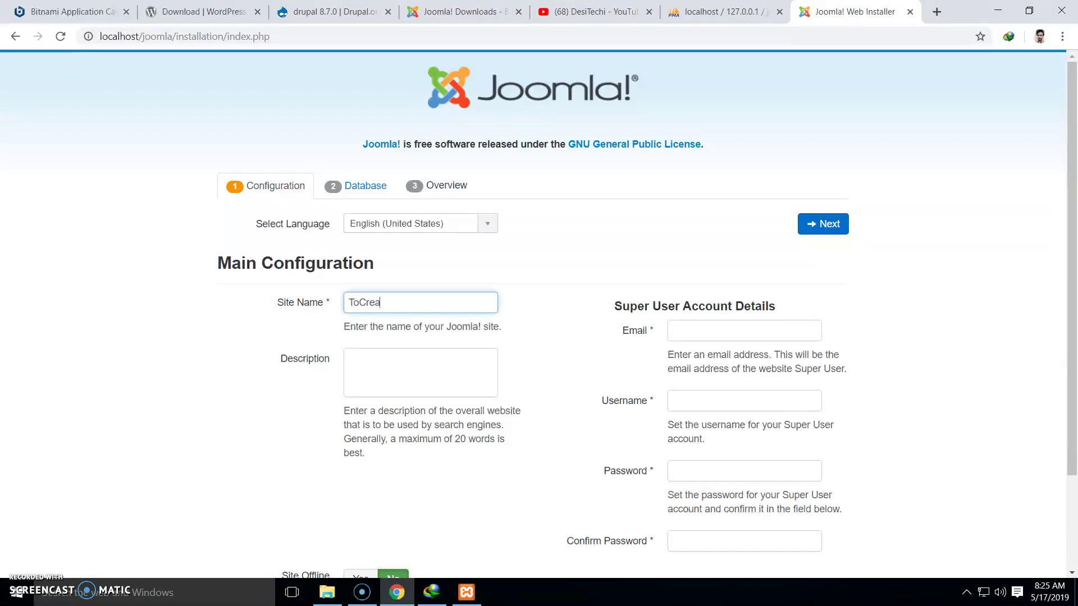
text(teABlog.copm)
key(BackSpace)
key(BackSpace)
text(m)
key(Tab)
text(Lorem)
key(BackSpace)
key(BackSpace)
key(BackSpace)
key(BackSpace)
text(earn to )
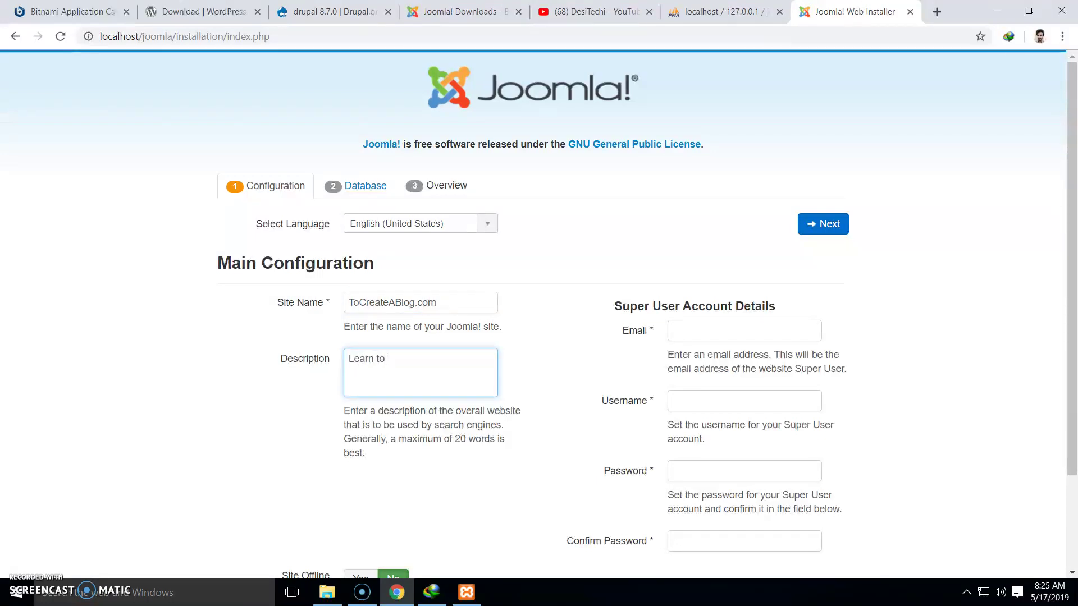
text(build maon)
key(BackSpace)
key(BackSpace)
key(BackSpace)
text(oney making )
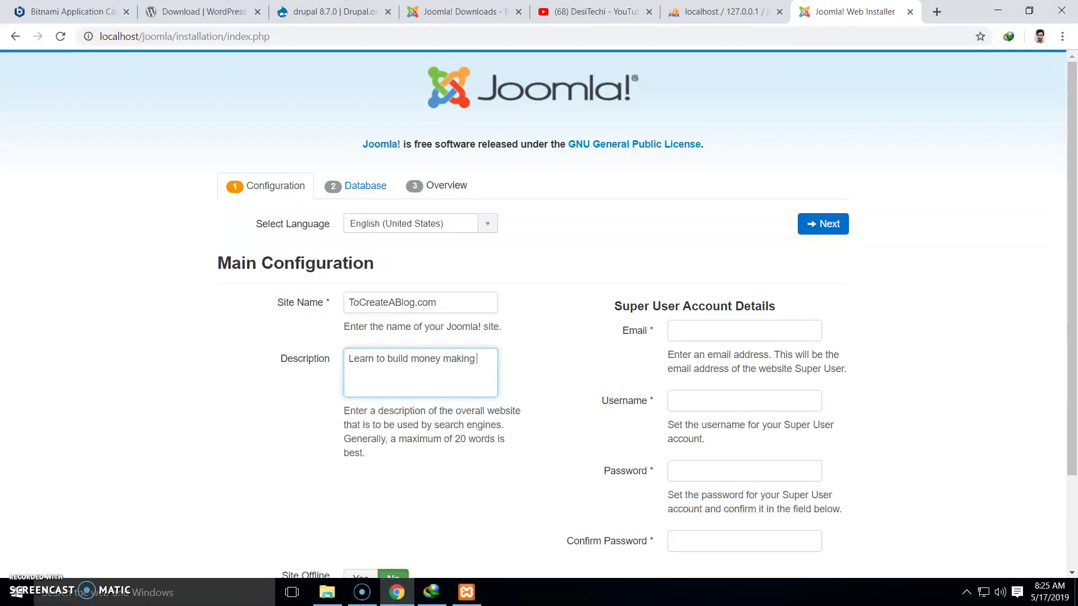
text(blogs.)
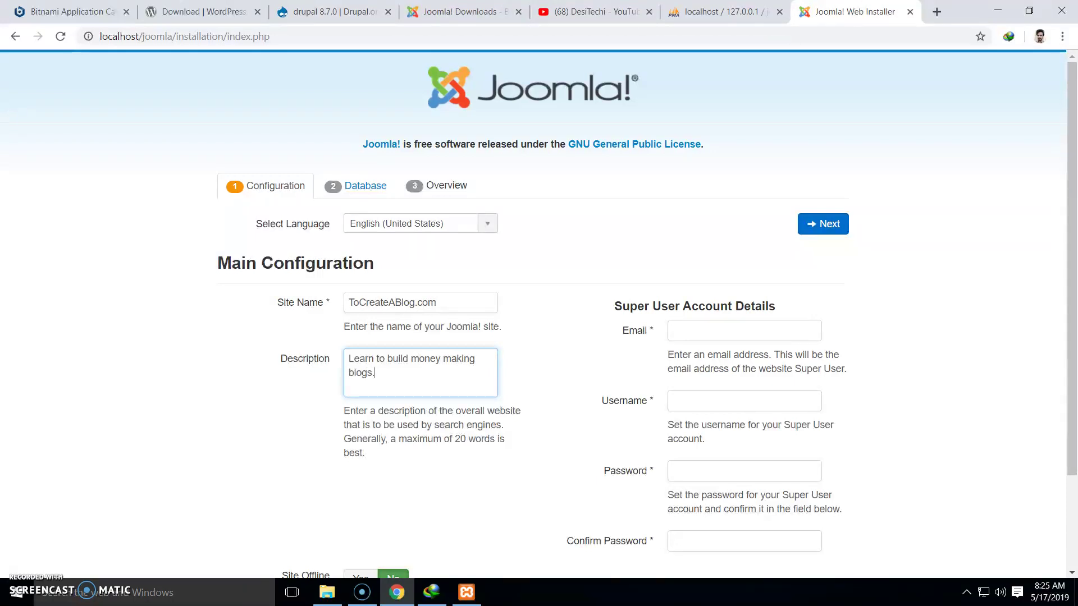
scroll(533, 314, down, 2)
click(744, 213)
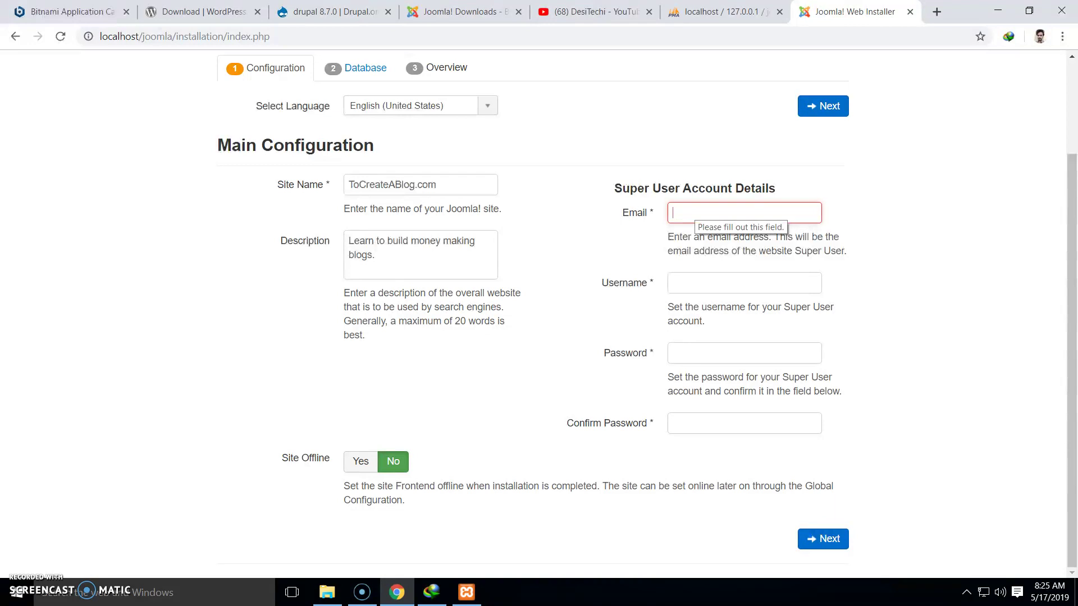
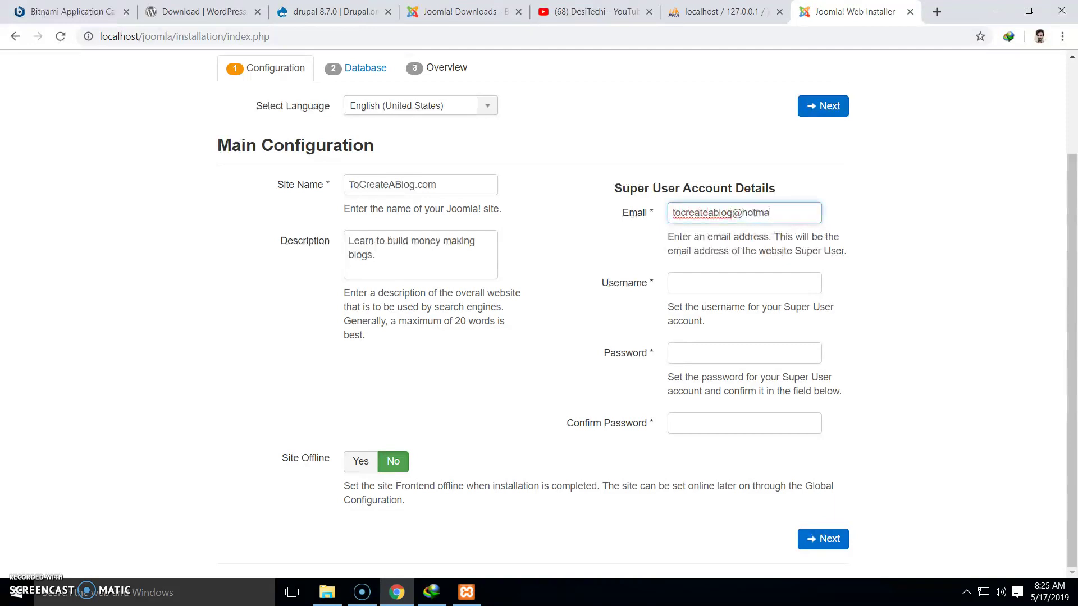
Fill in the super user's e-mail, username and password twice, then continue to database setup
key(Tab)
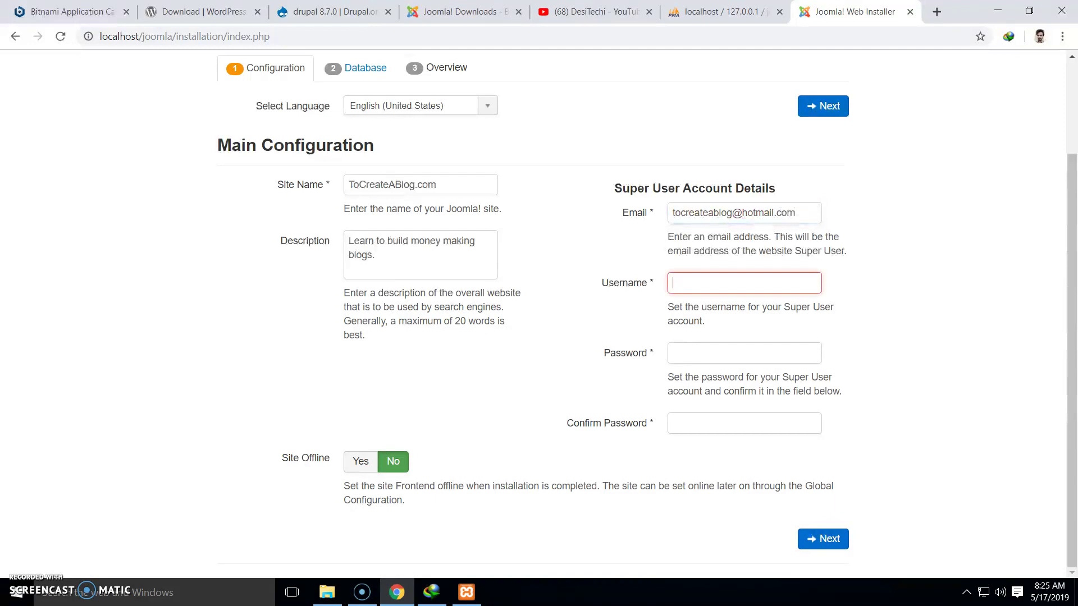
text(tah)
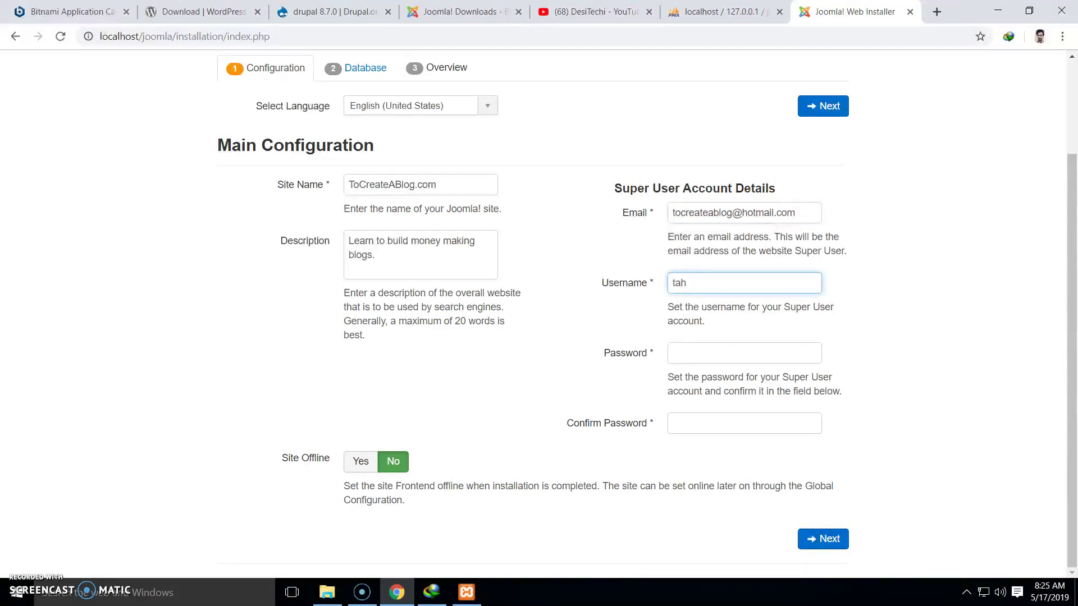
text(it)
key(Tab)
text(12345)
key(Tab)
text(12345)
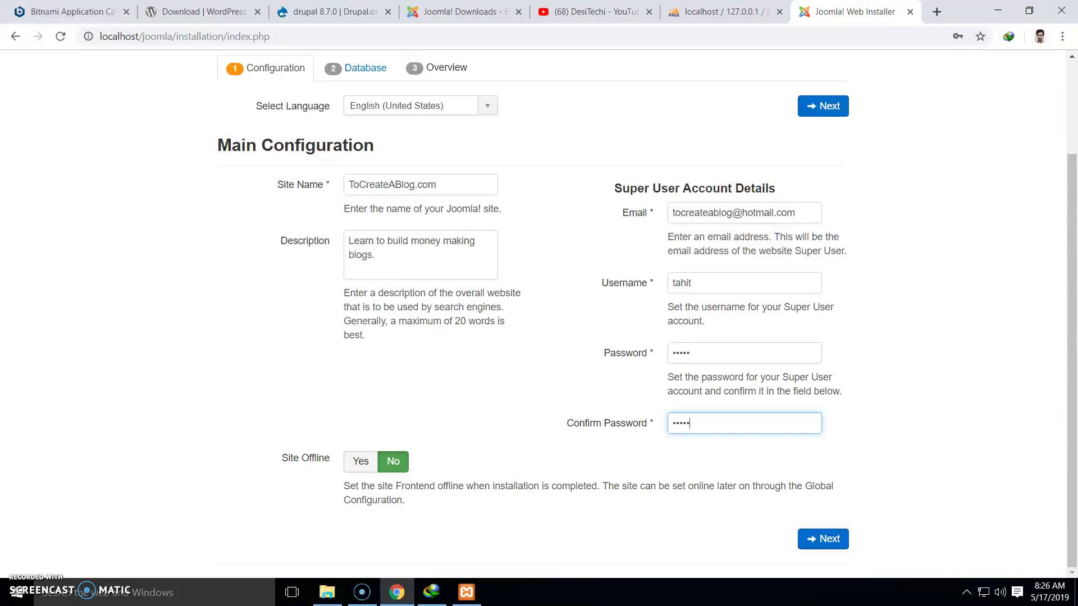
click(823, 539)
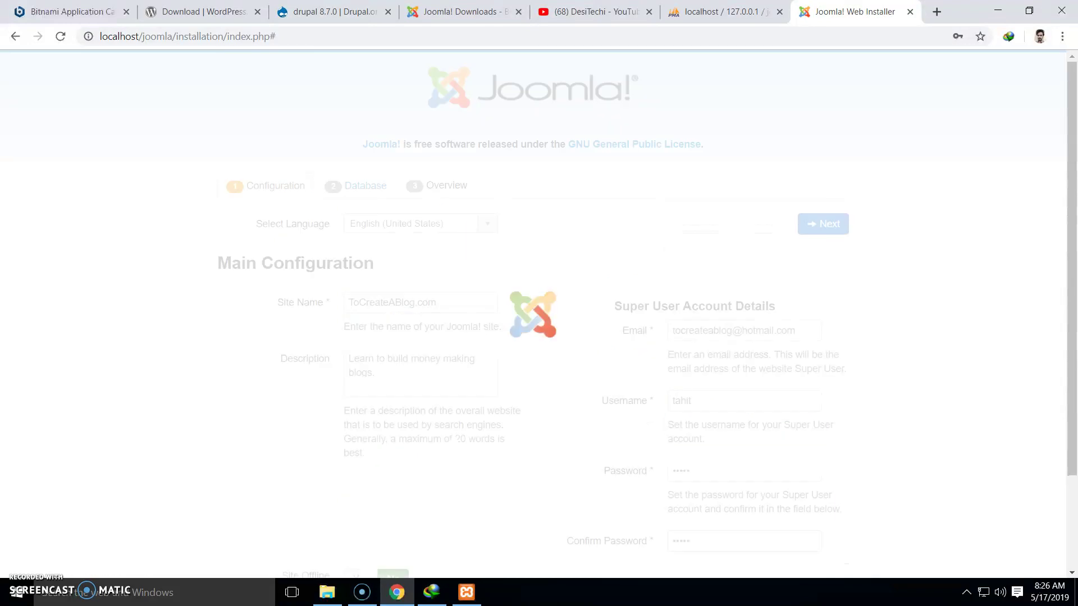
Enter database username root, with a blank password, and database name joomla
key(Escape)
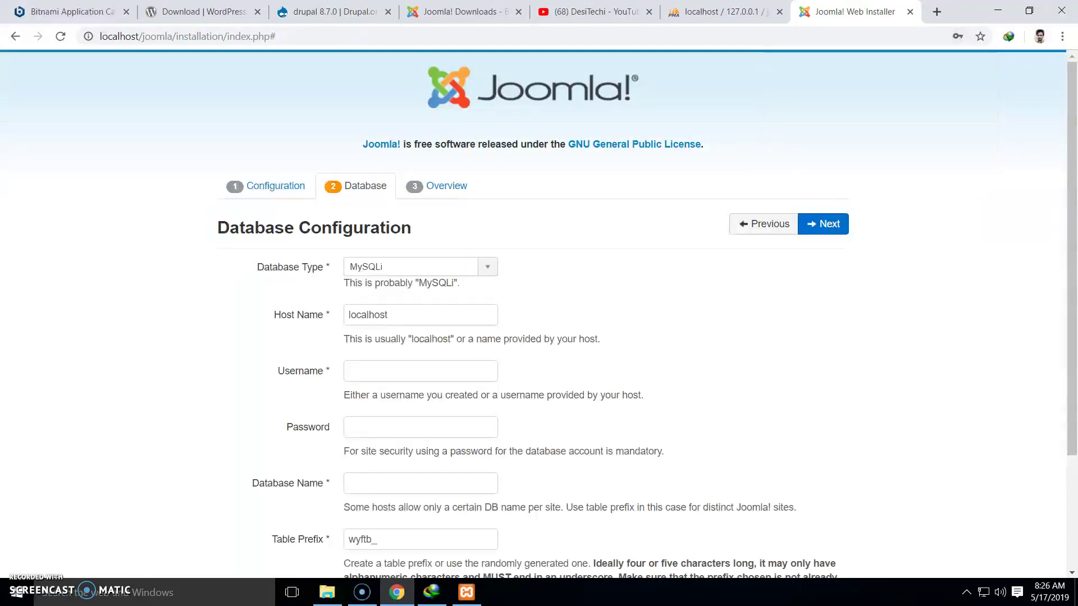
scroll(539, 314, down, 1)
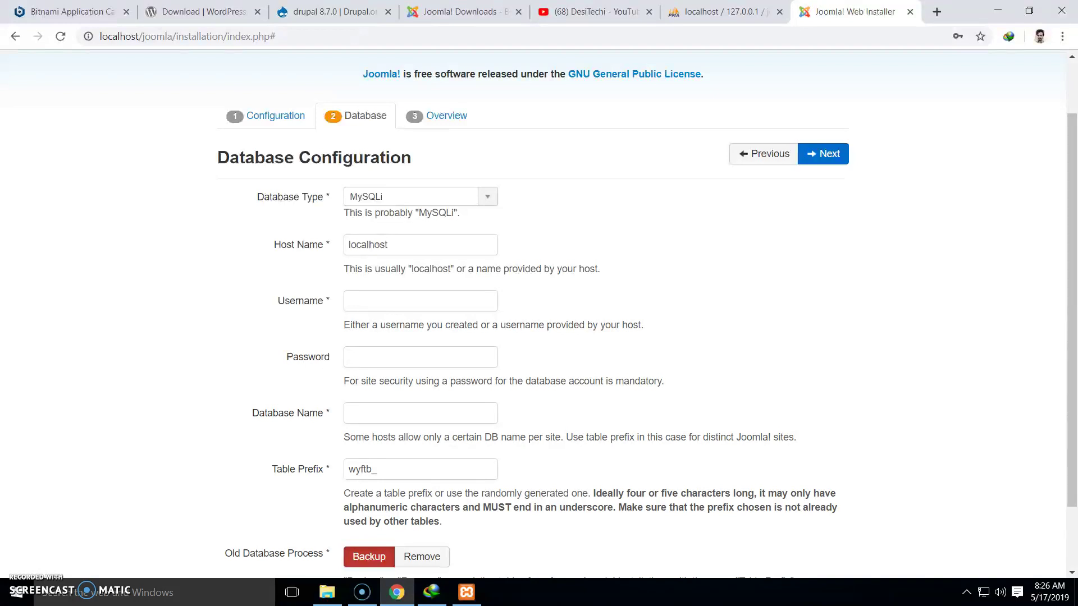
click(420, 301)
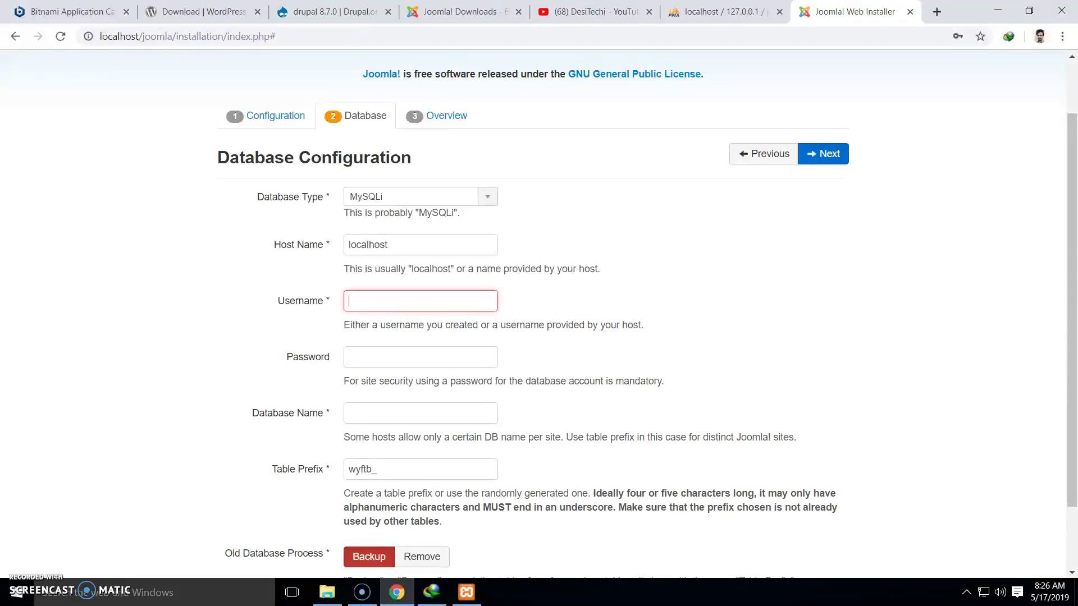
text(root)
key(Tab)
key(Tab)
text(joomla)
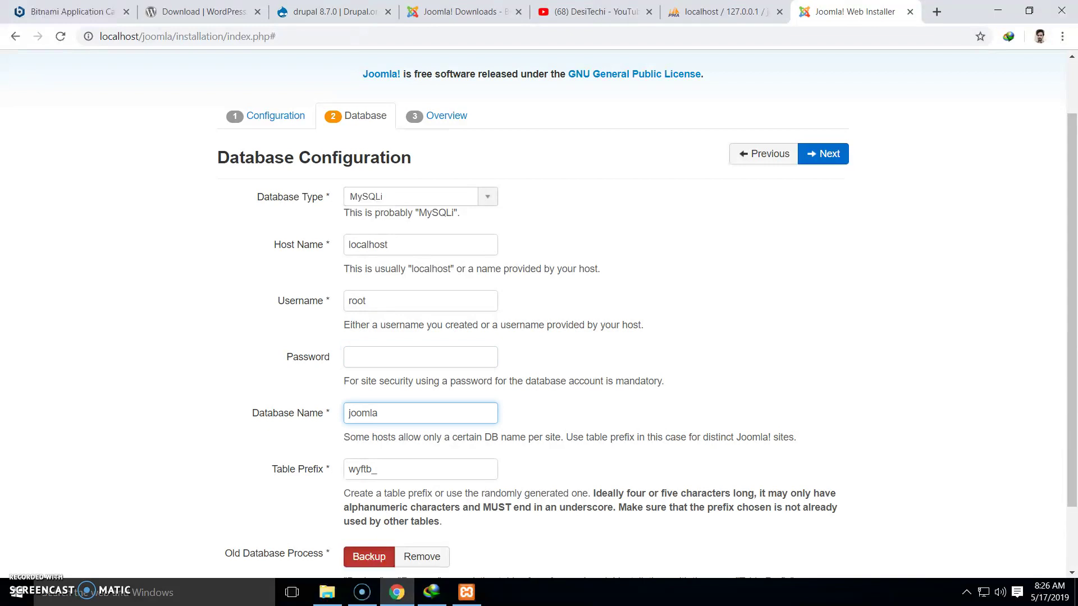
Keep the generated table prefix and continue to the overview step
scroll(538, 315, down, 1)
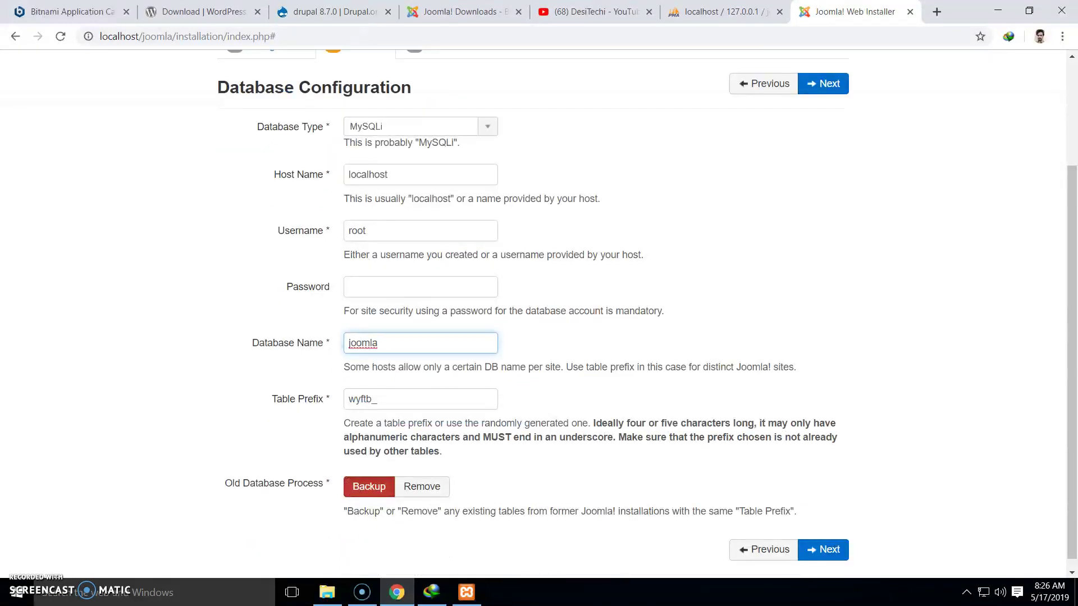
click(378, 399)
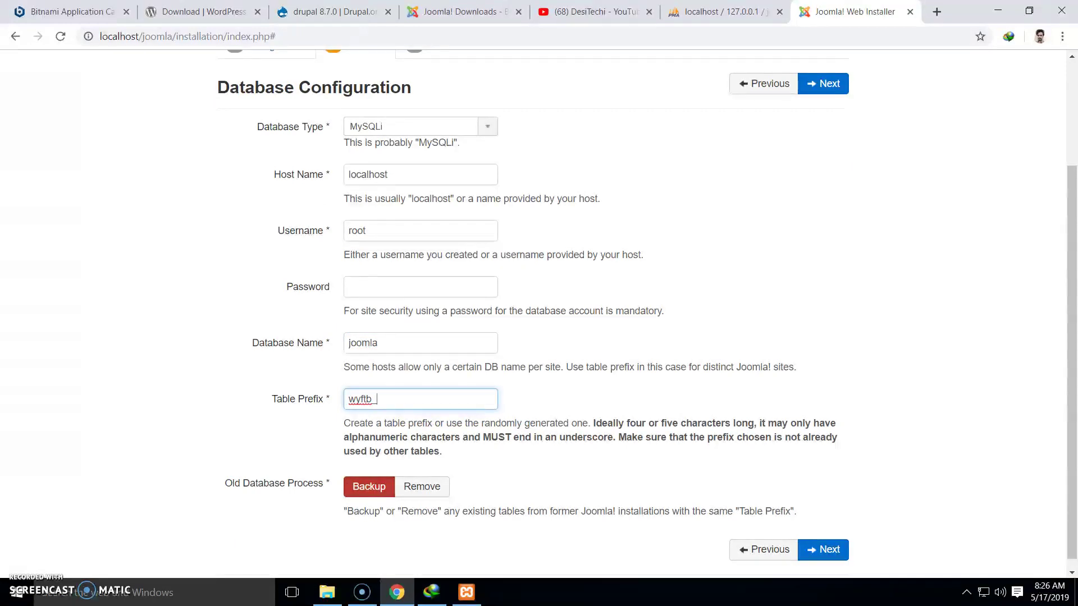
scroll(538, 309, down, 1)
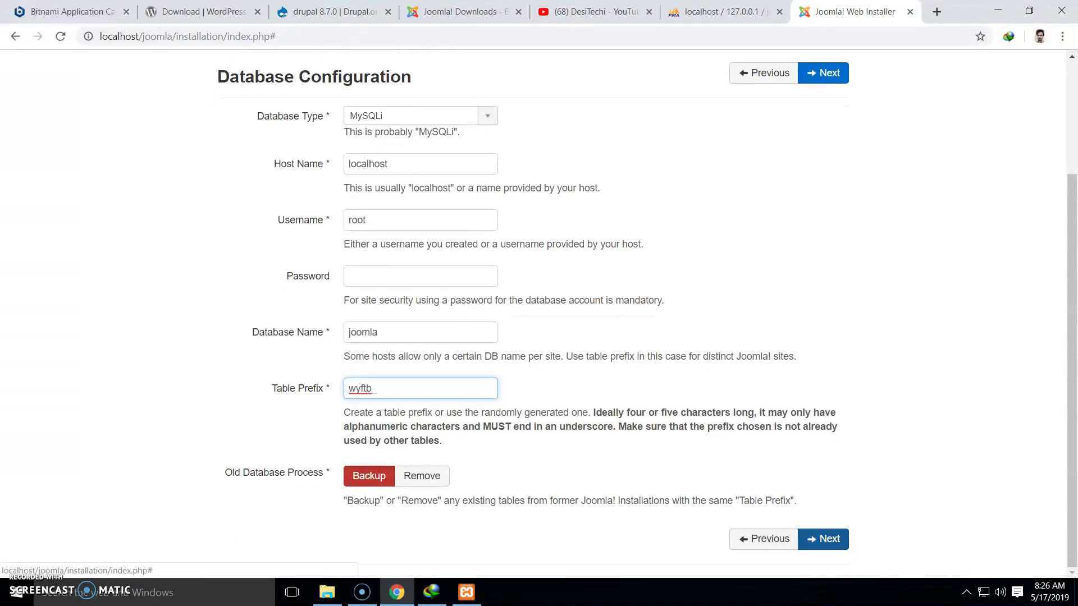
click(823, 539)
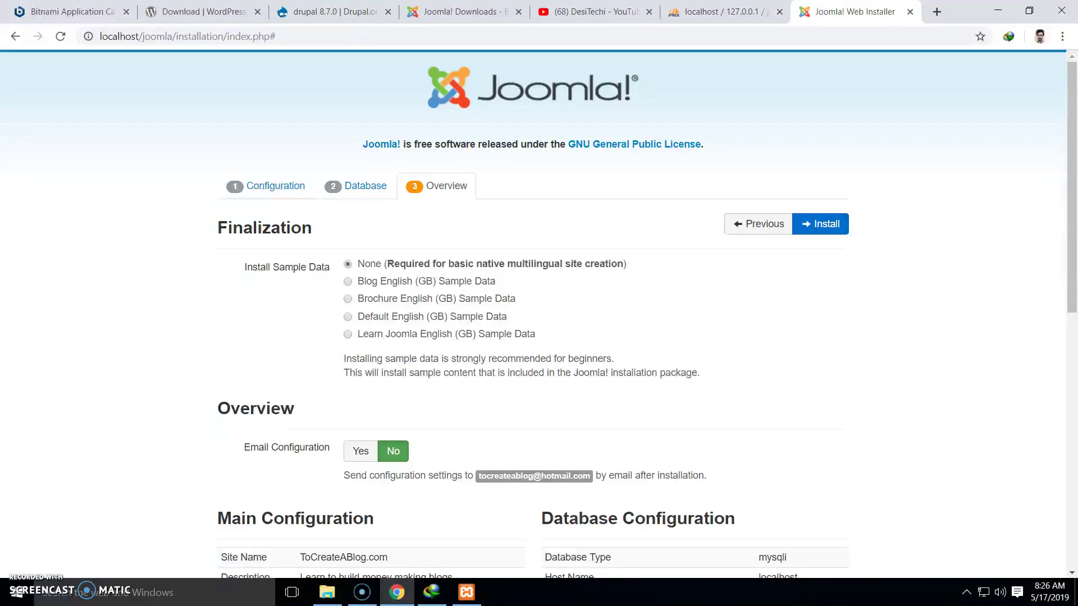
Choose the Learn Joomla English (GB) Sample Data and install Joomla
click(348, 335)
scroll(539, 314, down, 1)
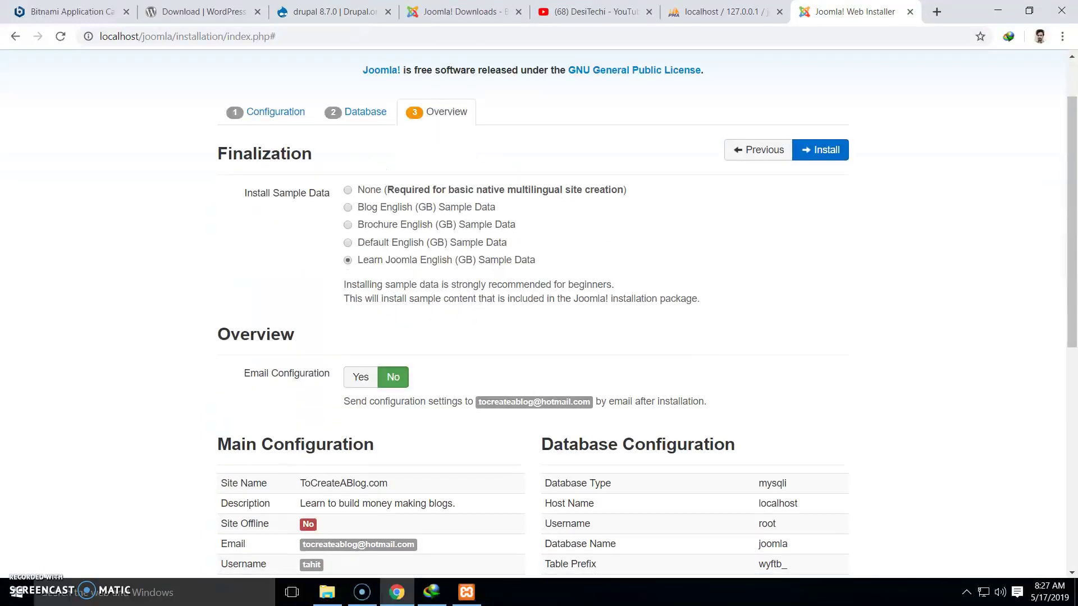
scroll(539, 314, down, 1)
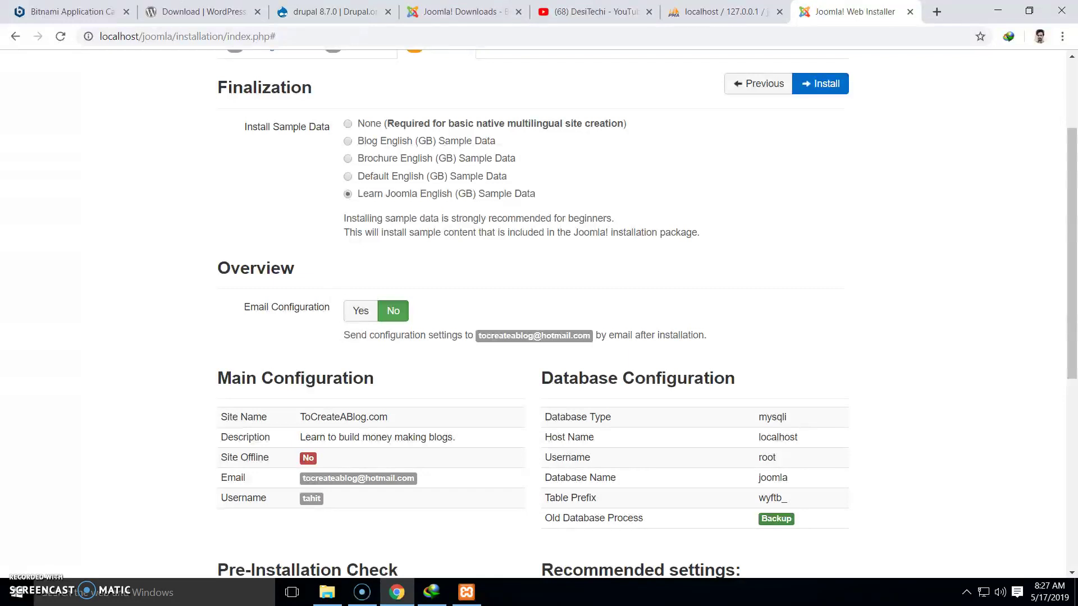
scroll(539, 314, down, 4)
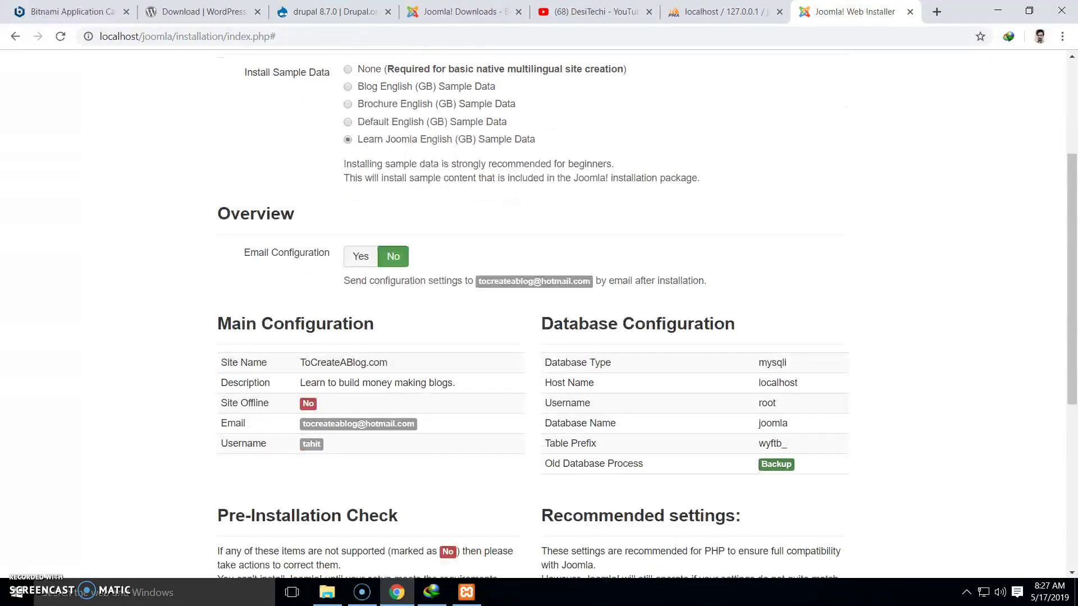
scroll(539, 314, down, 2)
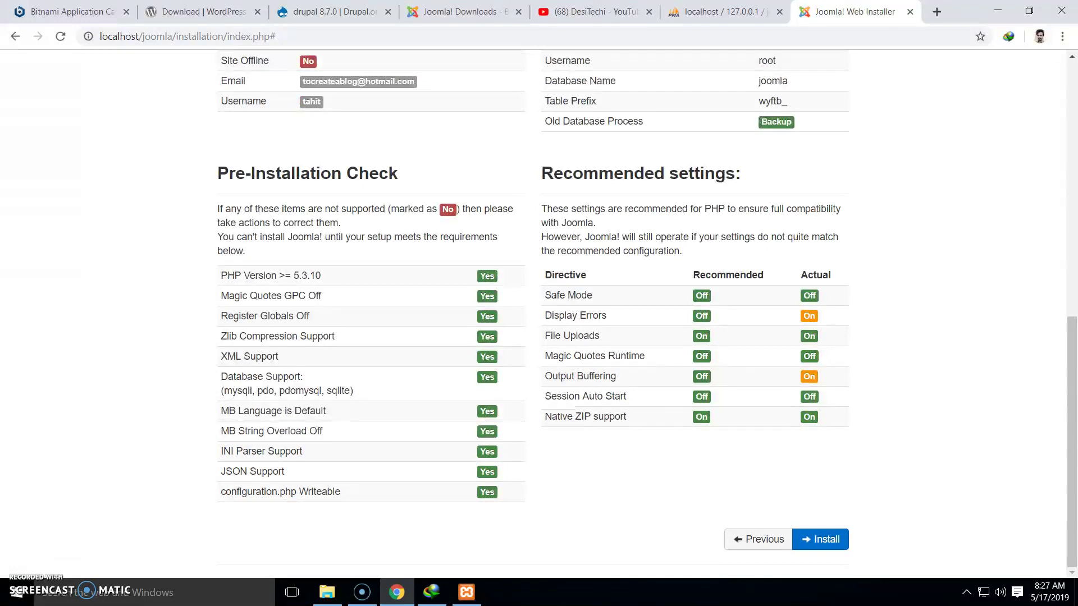
click(820, 539)
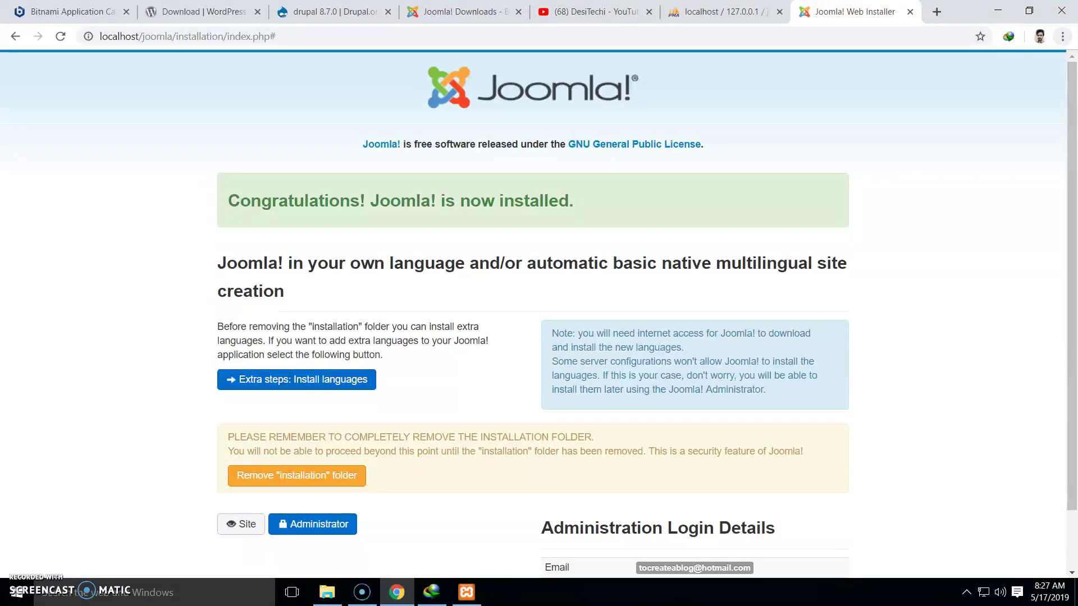
Remove the "installation" folder from the completion page
scroll(539, 315, down, 1)
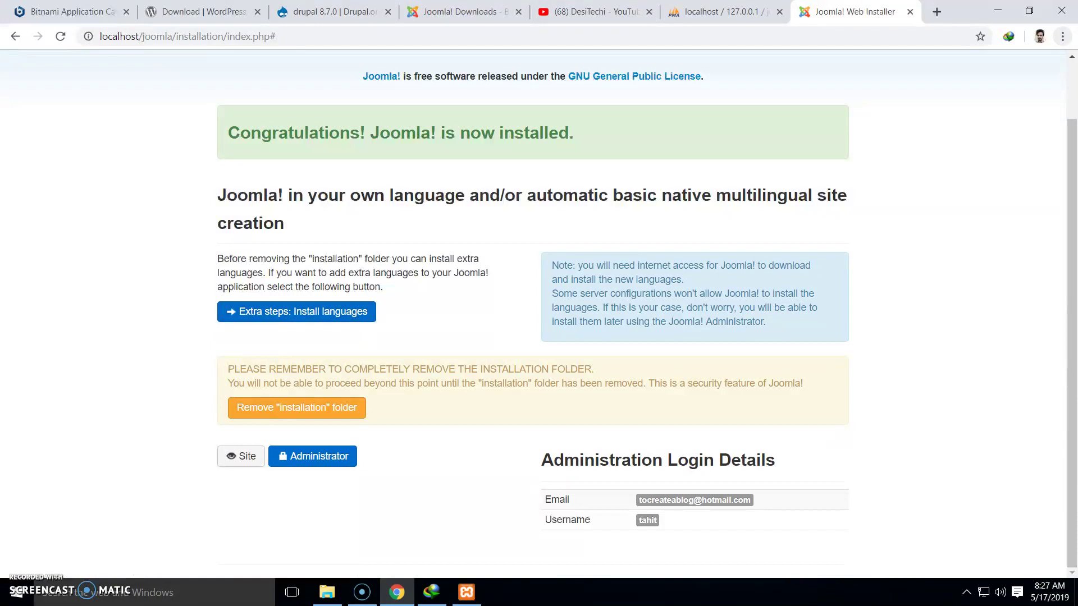
drag(227, 369, 594, 369)
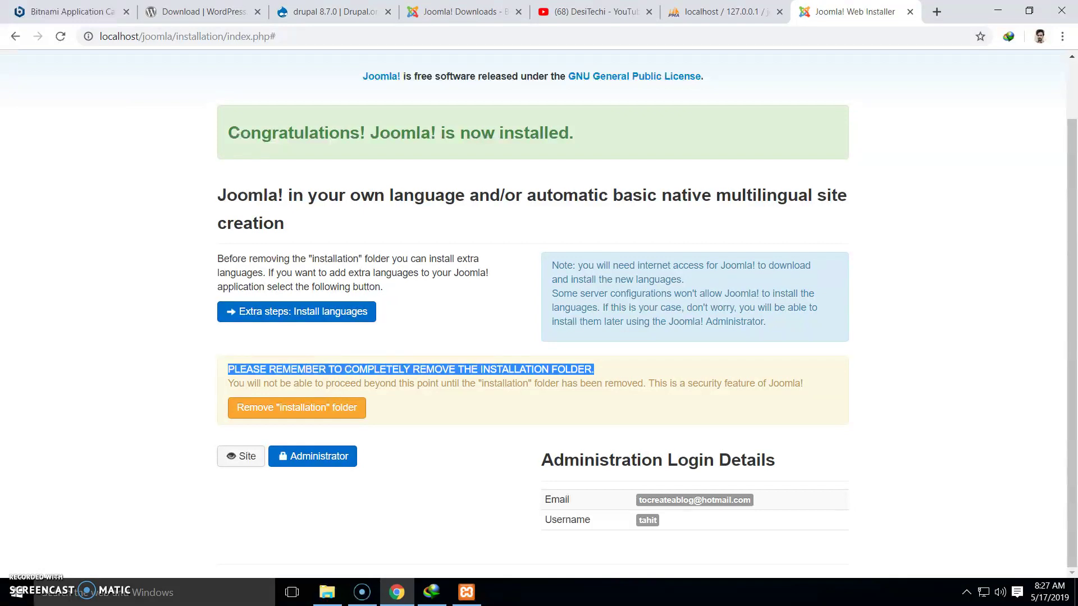
click(296, 406)
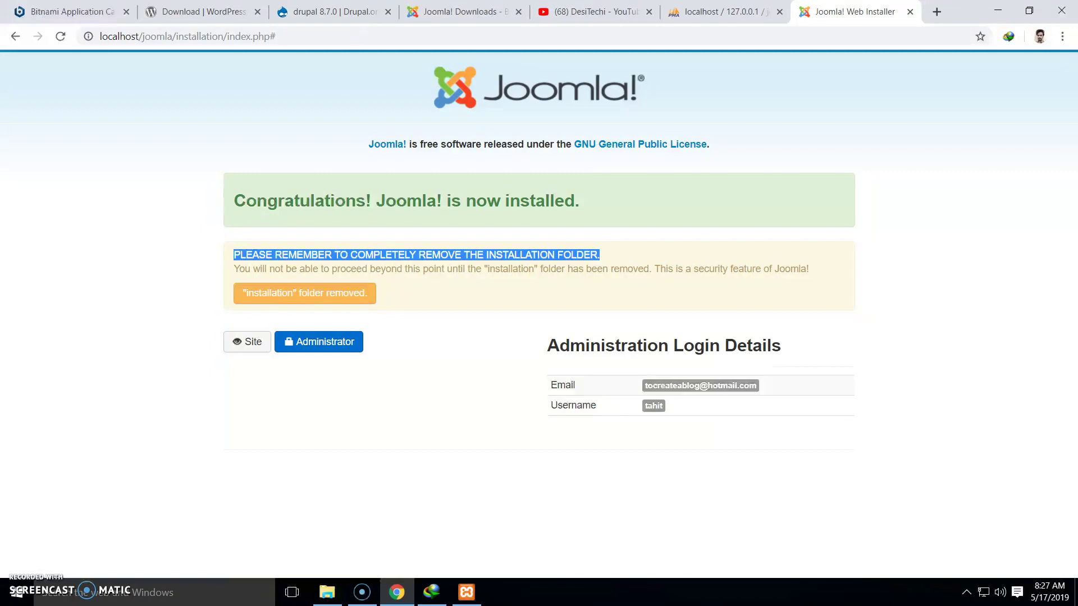
click(601, 279)
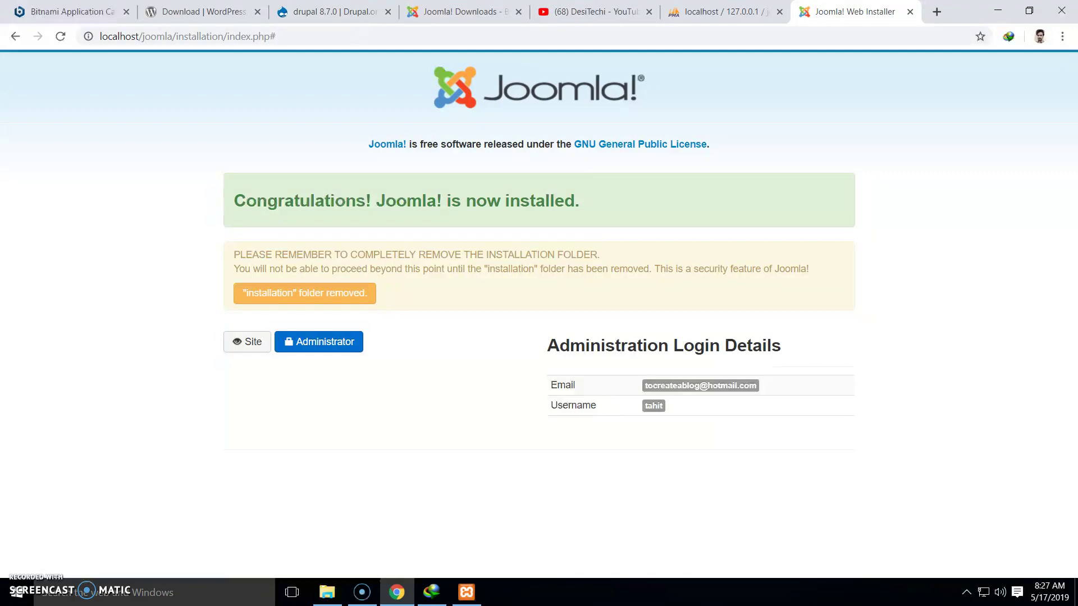
Open the Site and Administrator links in new tabs and go to the administrator login
right_click(253, 346)
click(315, 358)
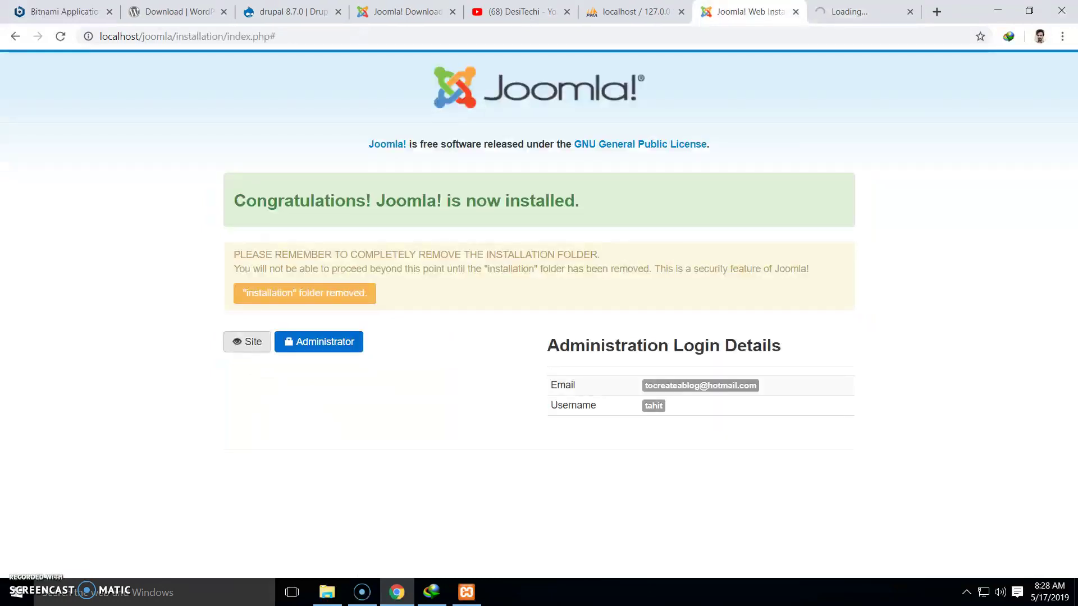
right_click(335, 340)
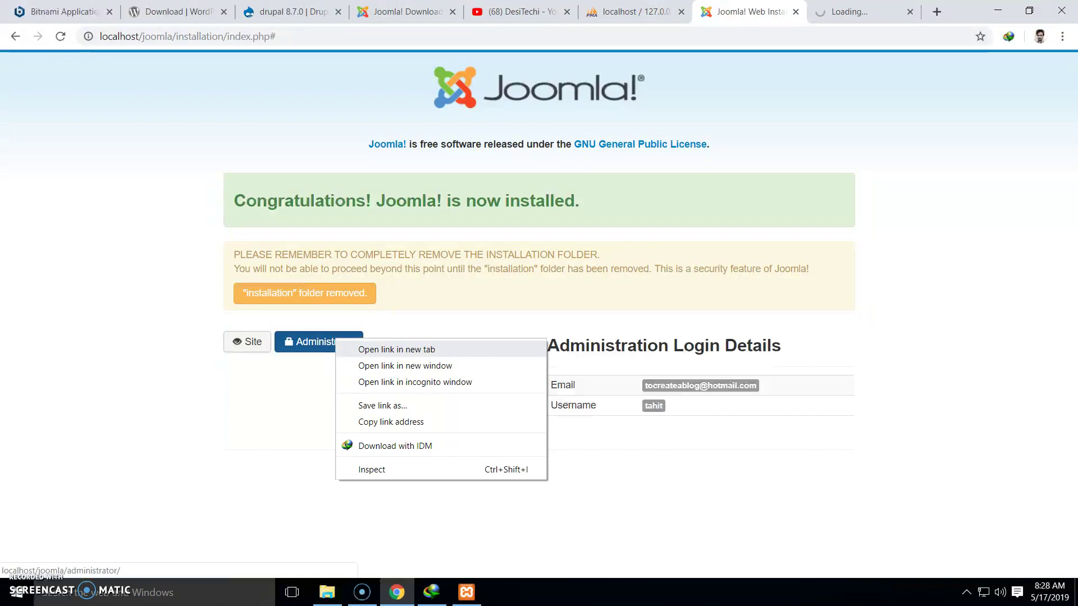
click(396, 349)
click(870, 12)
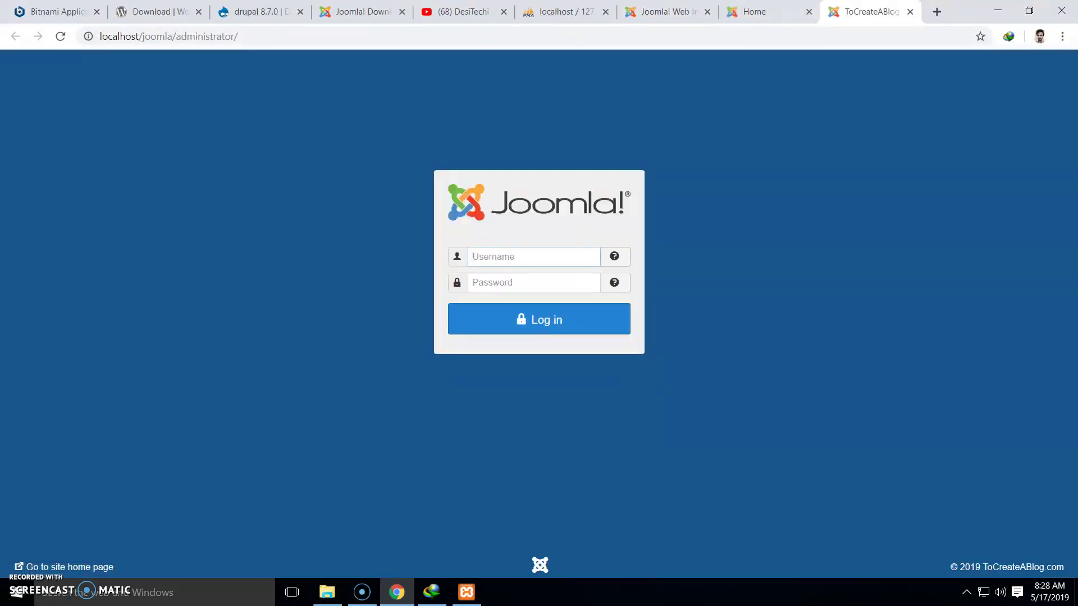
Try signing in with the administrator username and password; each attempt is rejected
text(tahir12345)
key(Return)
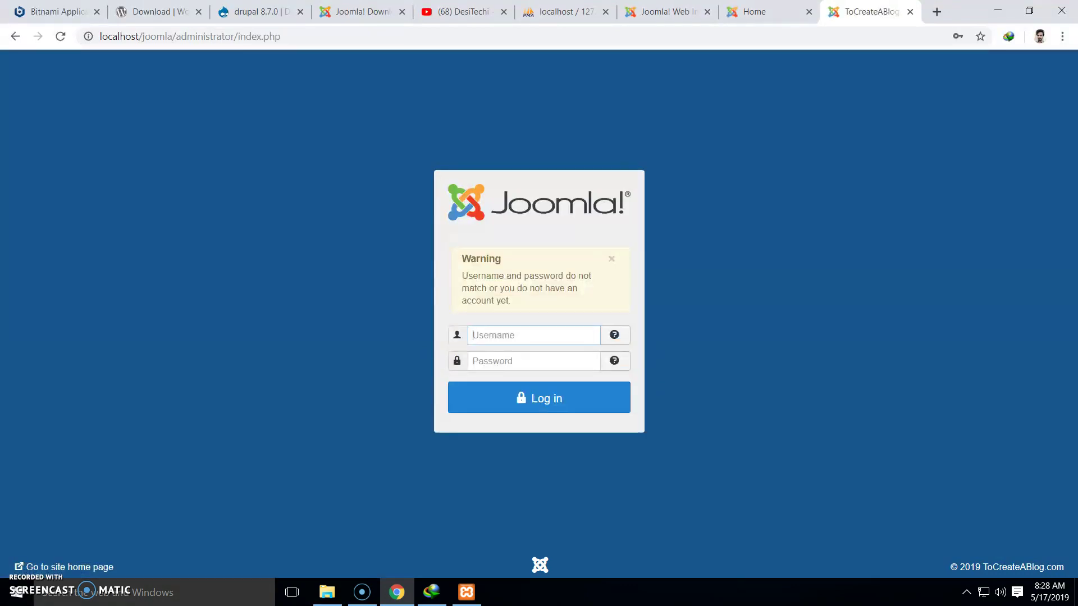
text(tahir)
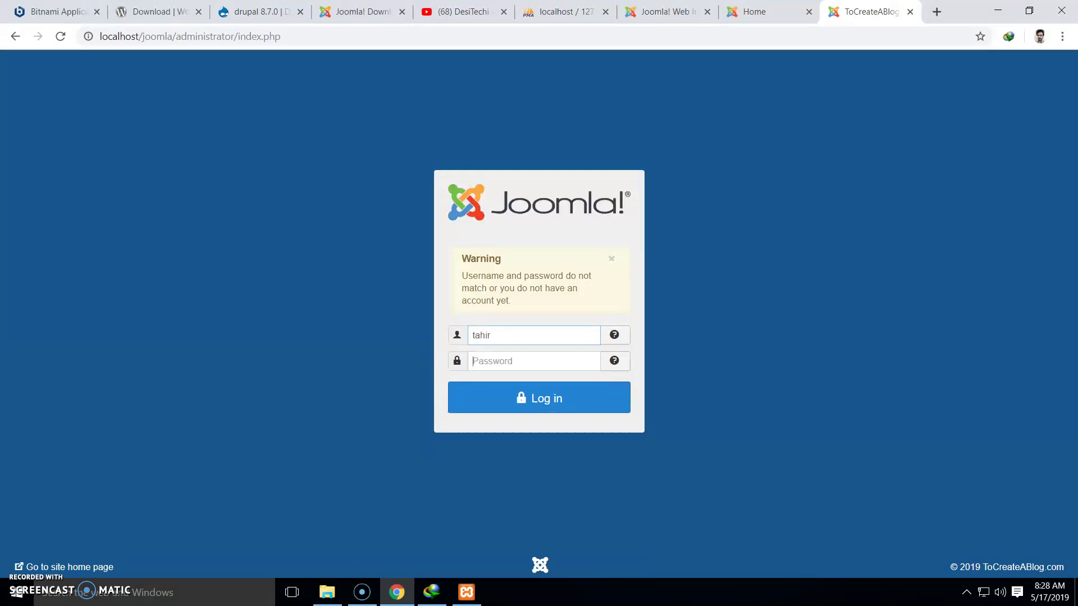
key(Tab)
text(12345)
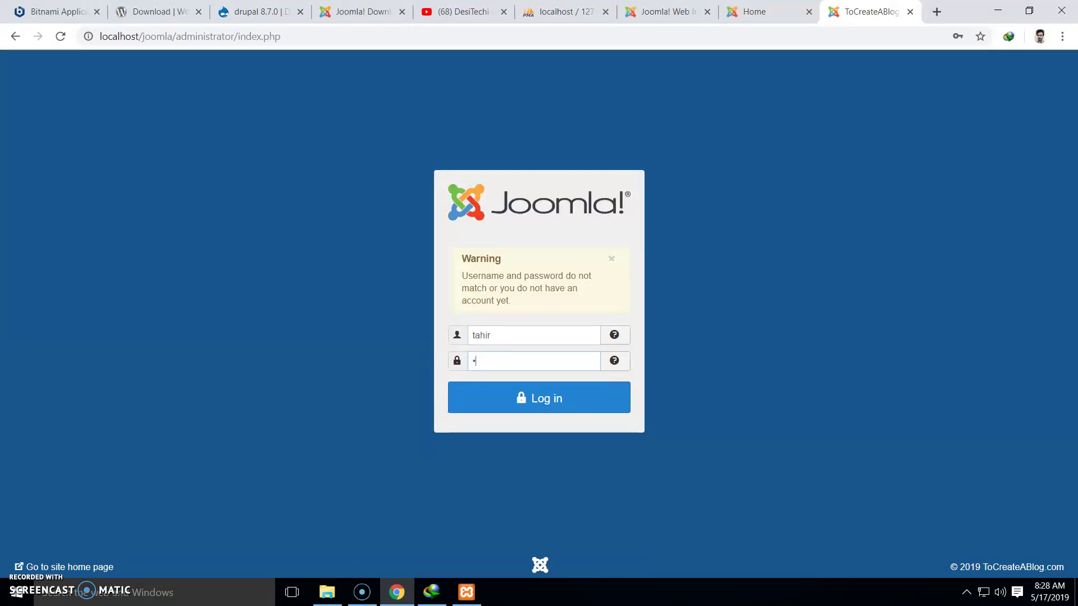
key(Return)
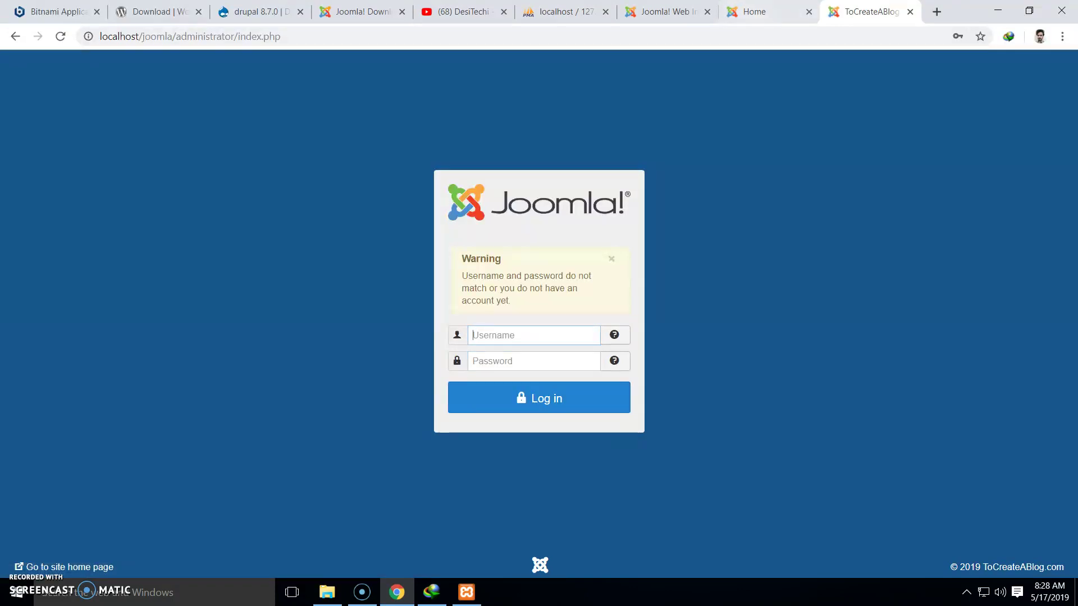
key(Down)
key(Down)
key(Tab)
text(•••••)
key(Return)
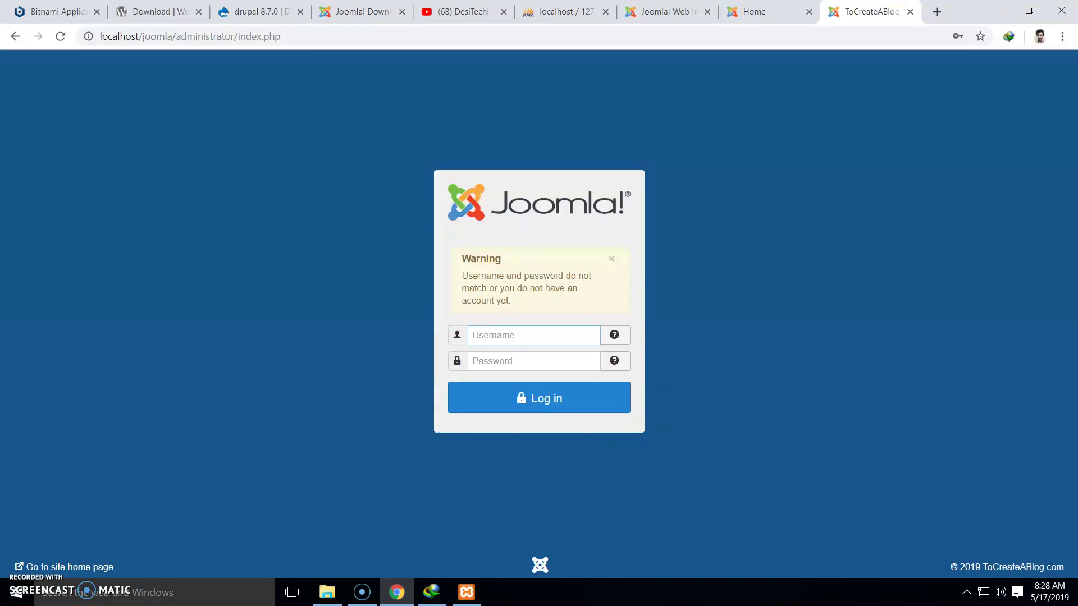
Browse the site front-end home page with its sample content
click(753, 11)
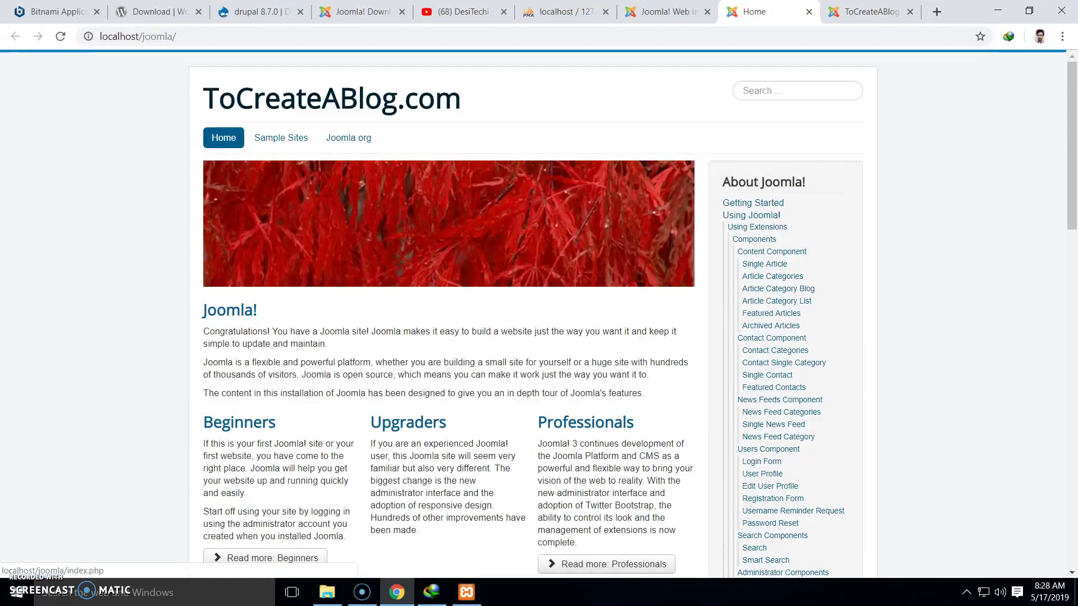
scroll(449, 314, down, 5)
scroll(449, 315, down, 14)
scroll(449, 314, up, 19)
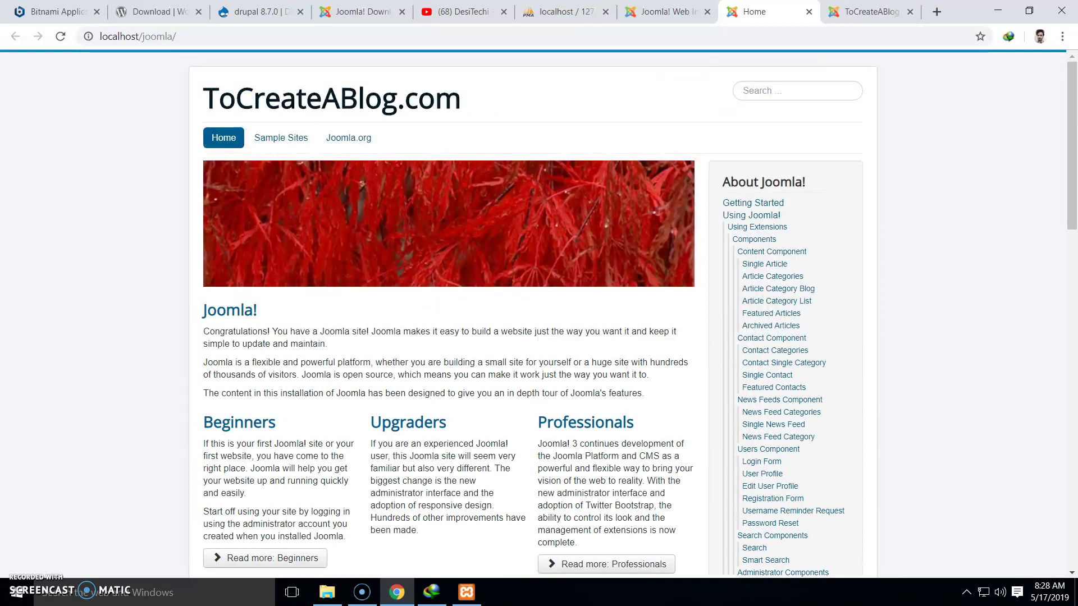
Go to localhost/joomla/administrator from the address bar
click(177, 37)
key(ctrl+a)
key(End)
text(ad)
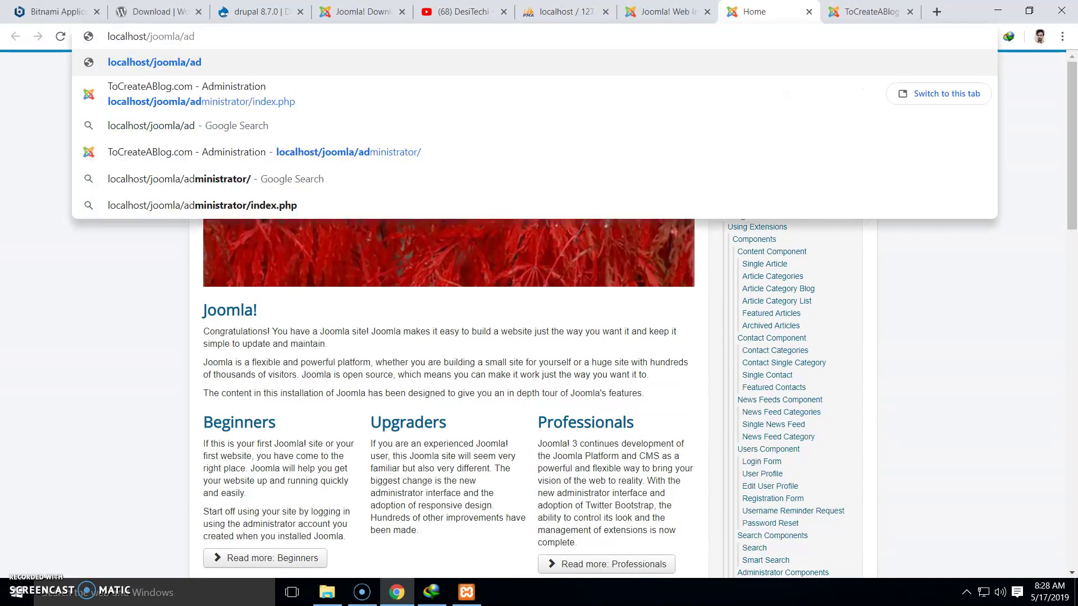
key(Down)
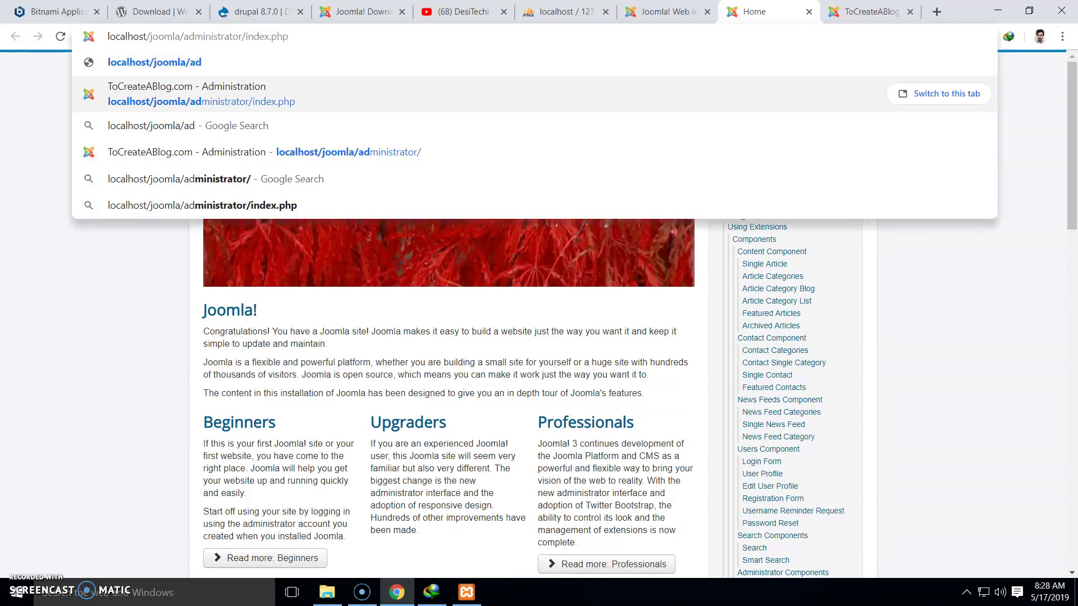
key(Return)
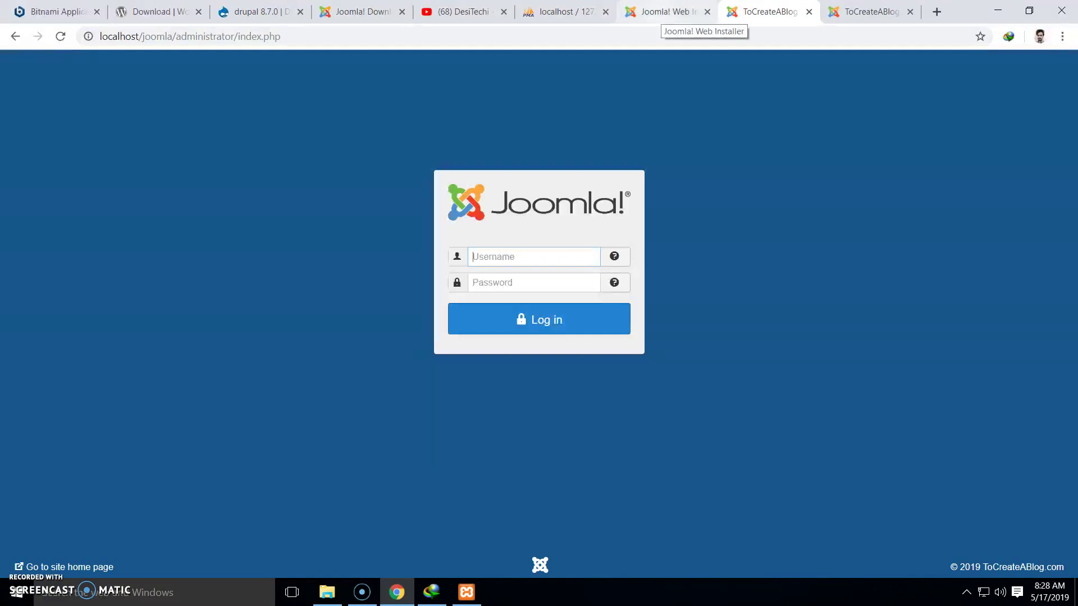
Return to the localhost/joomla/ site home page
click(666, 12)
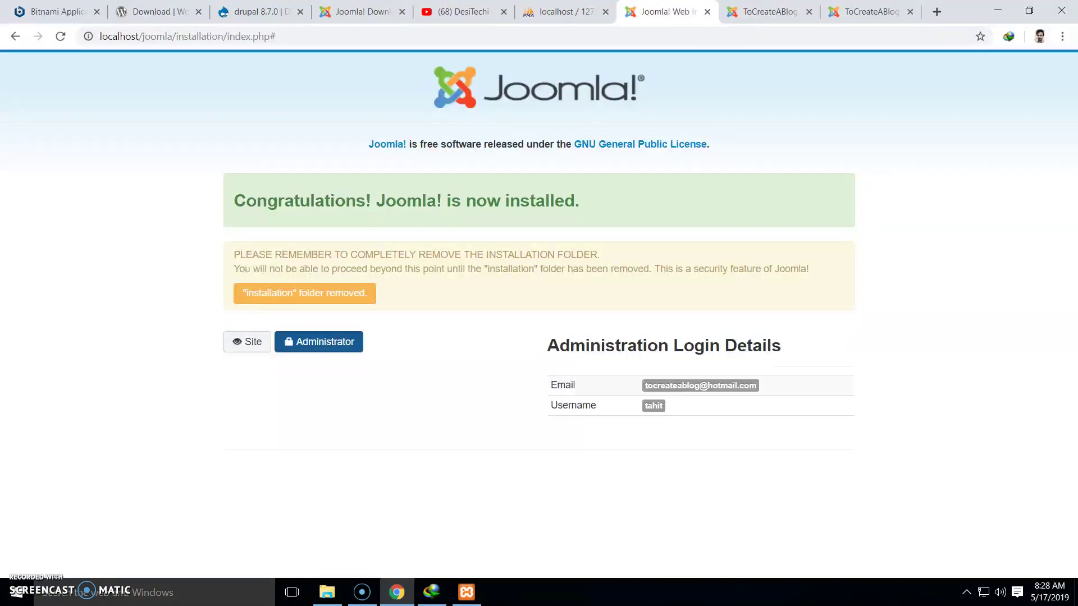
click(859, 11)
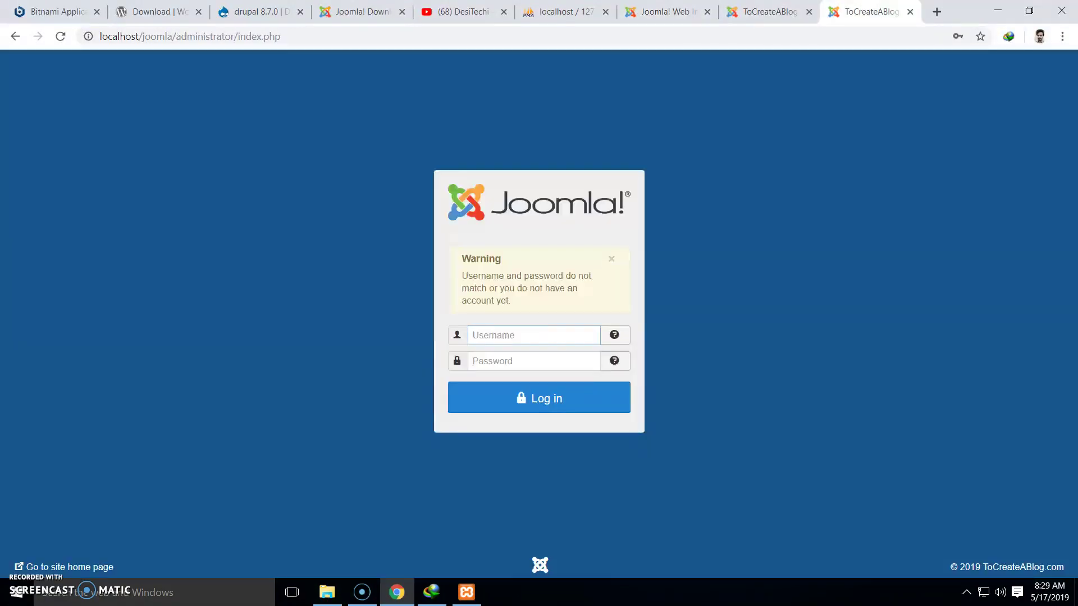
click(767, 12)
click(15, 37)
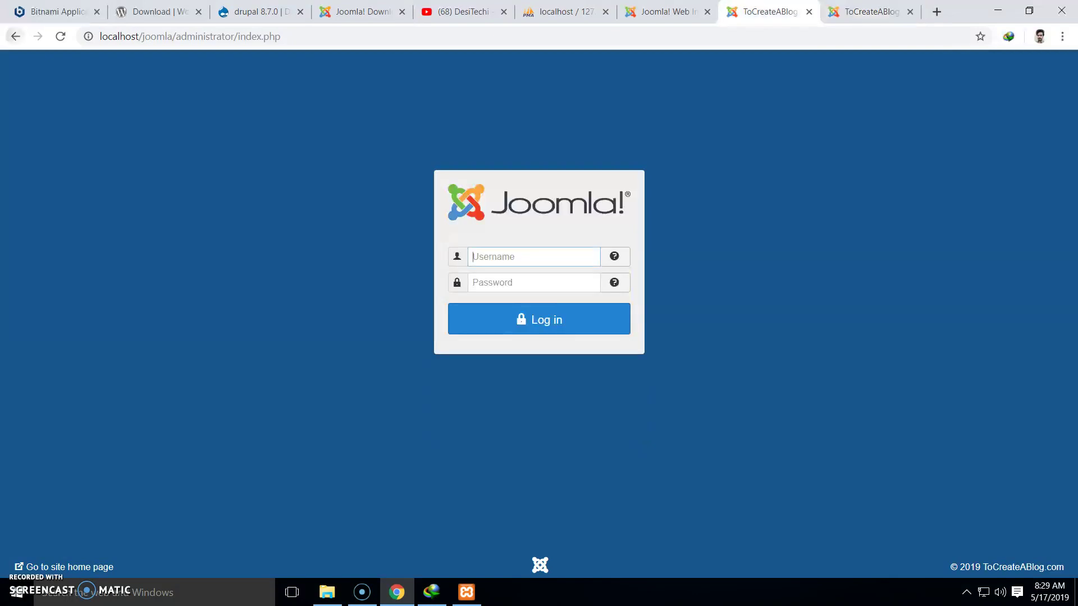